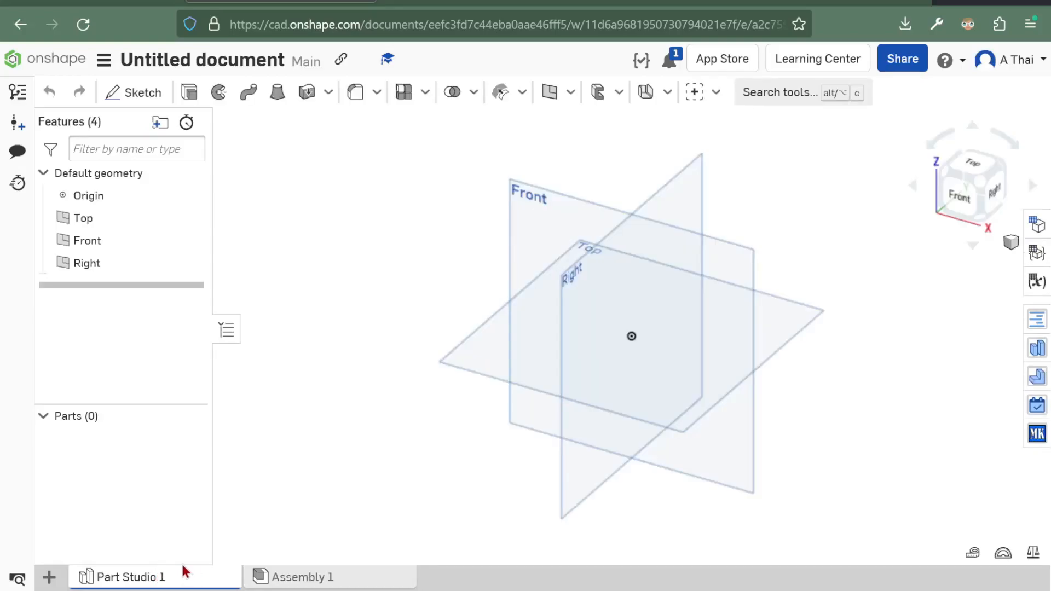
In Assembly 1, set the workspace's default length unit to Millimeter and the default mass unit to Kilogram.
{"action": "left_click", "coordinate": [313, 579]}
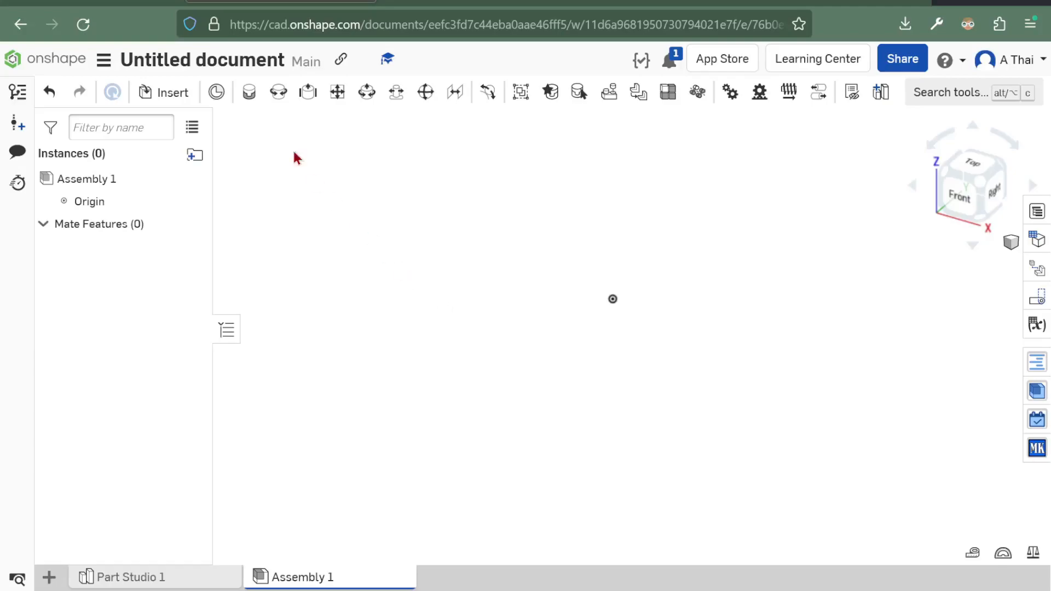
{"action": "left_click", "coordinate": [103, 60]}
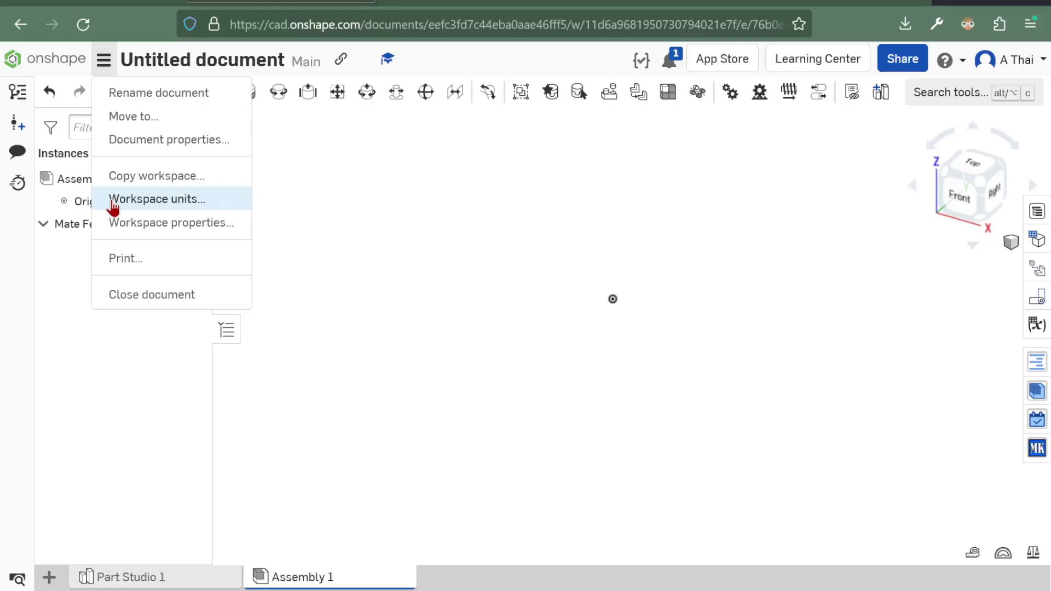
{"action": "left_click", "coordinate": [171, 207]}
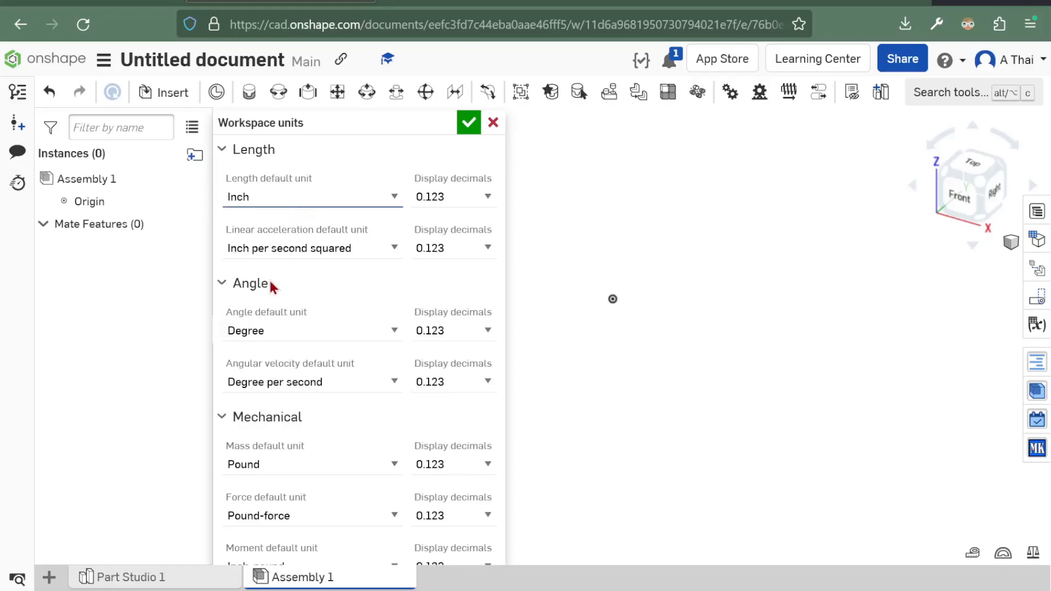
{"action": "left_click", "coordinate": [262, 315]}
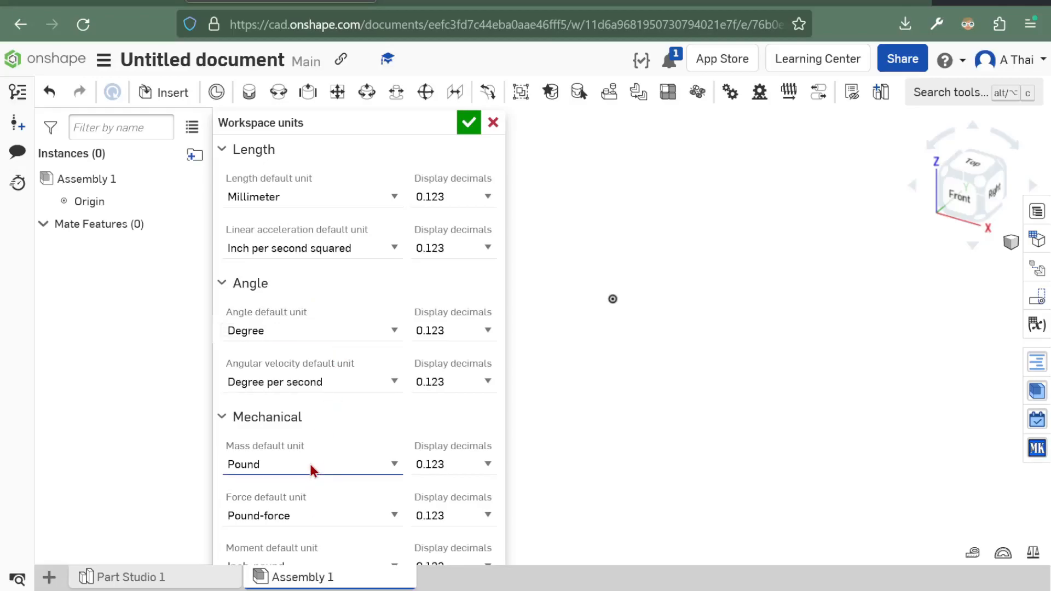
{"action": "left_click", "coordinate": [285, 516]}
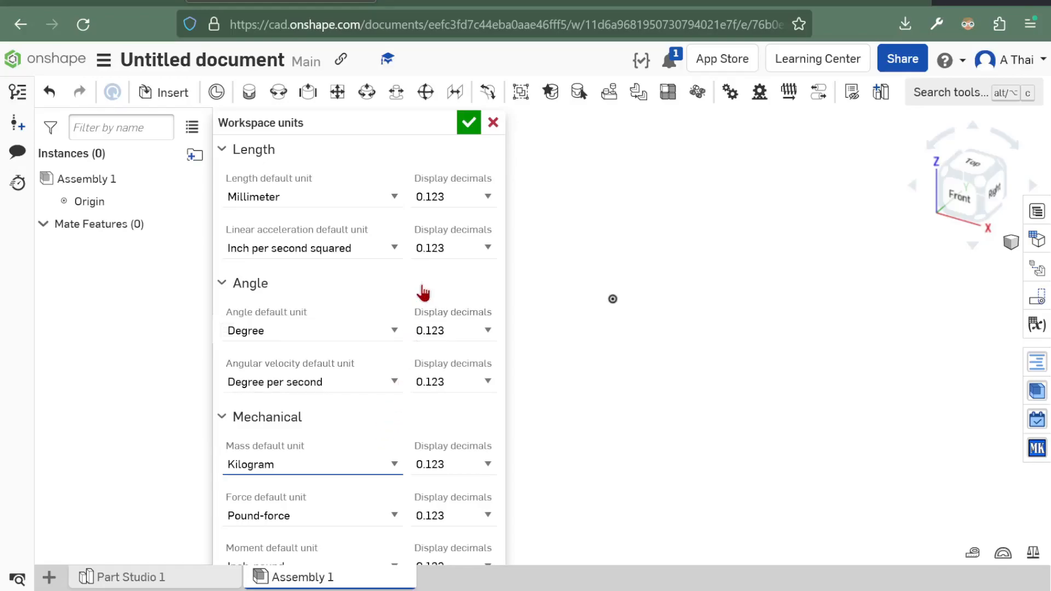
{"action": "left_click", "coordinate": [473, 127]}
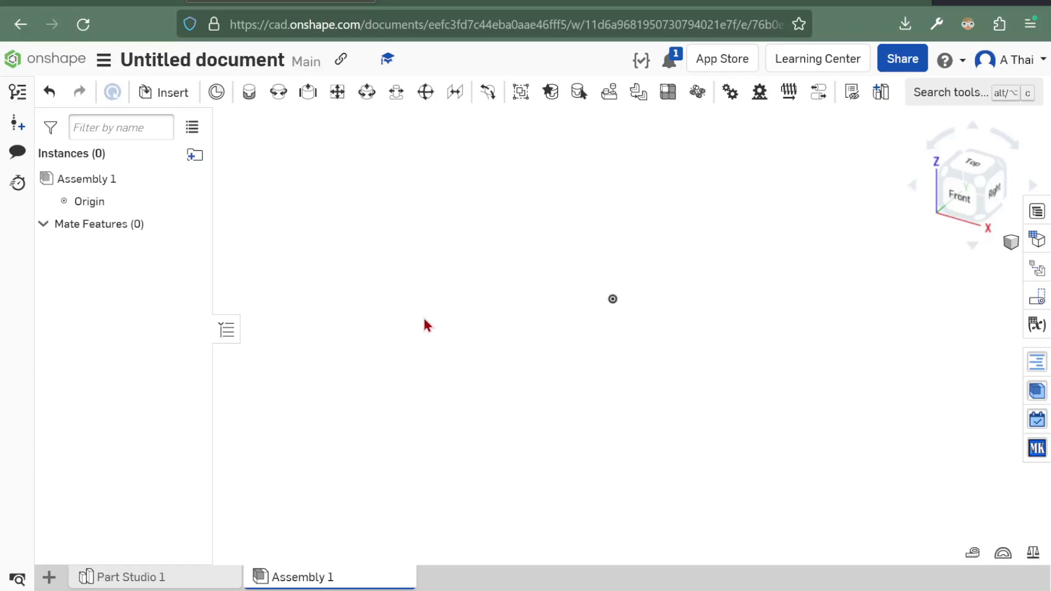
Search other documents for "desafio global 2023" as an insert source and open the FIRST Global Challenge KoP document.
{"action": "left_click", "coordinate": [176, 103]}
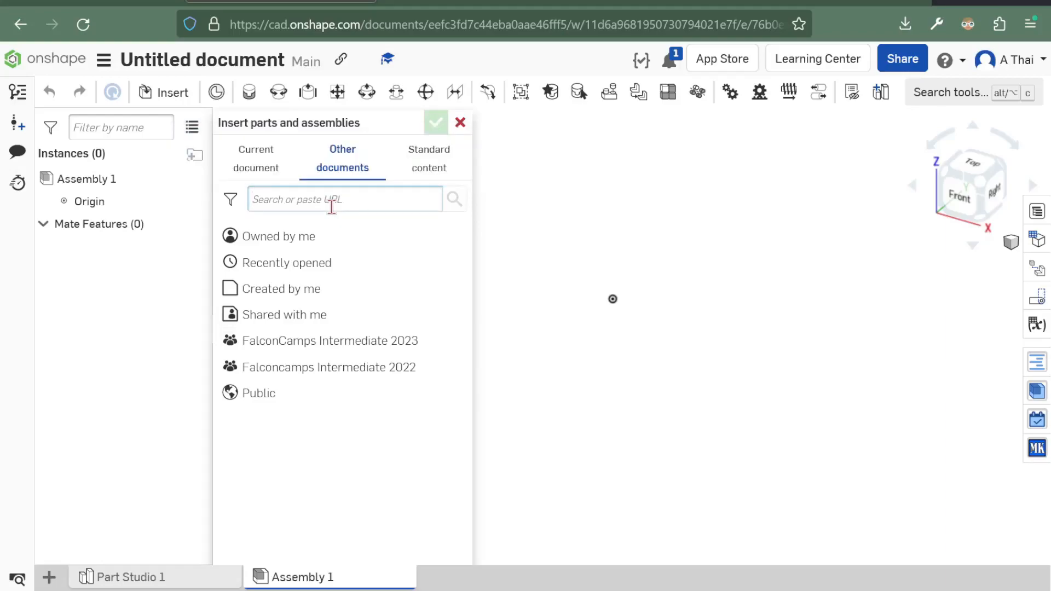
{"action": "type", "text": "desafio"}
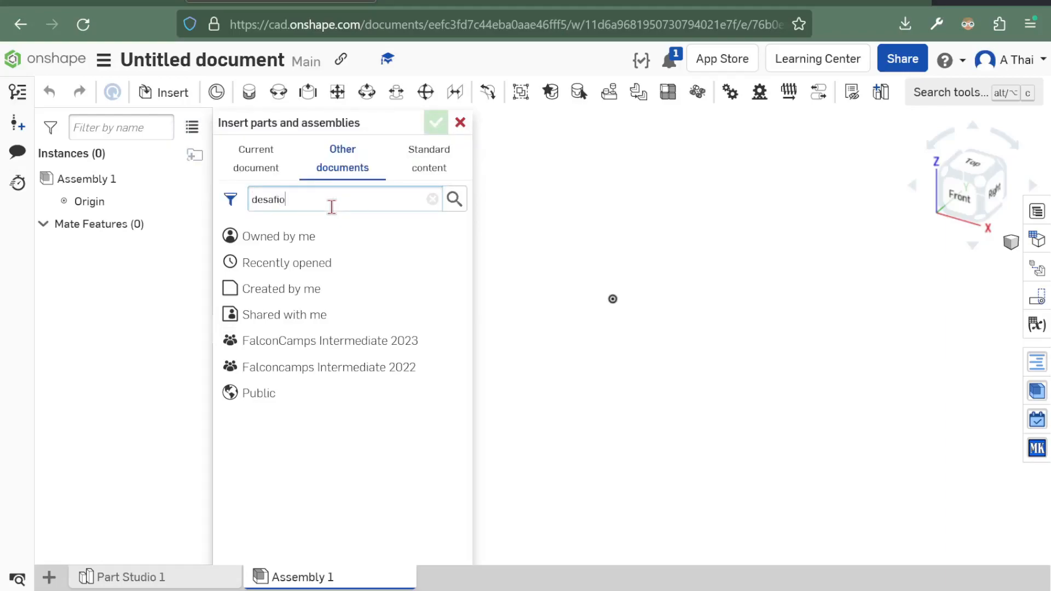
{"action": "type", "text": " global 2023"}
{"action": "key", "text": "Return"}
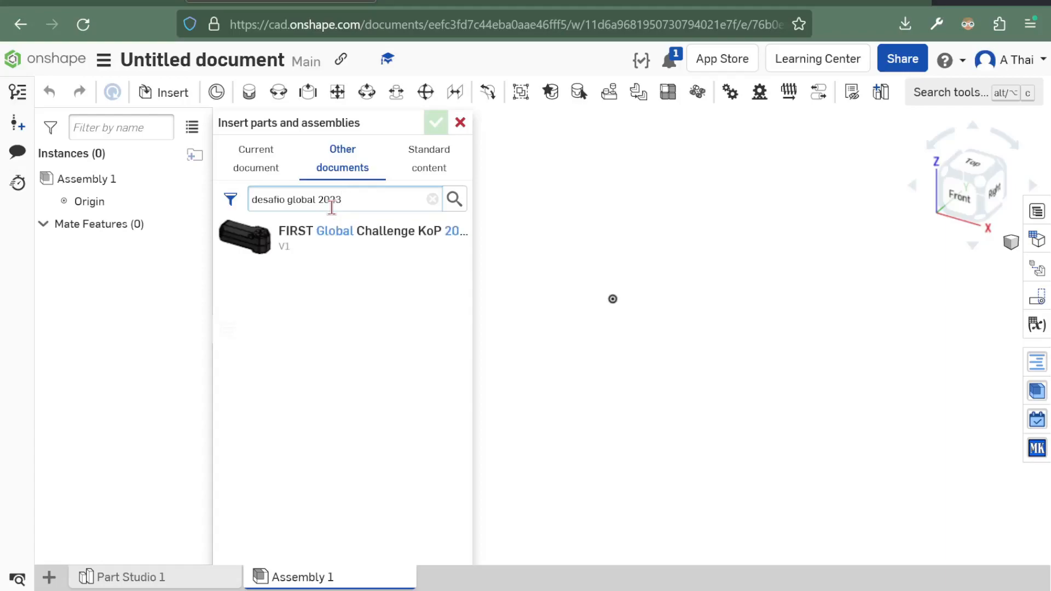
{"action": "left_click", "coordinate": [330, 249]}
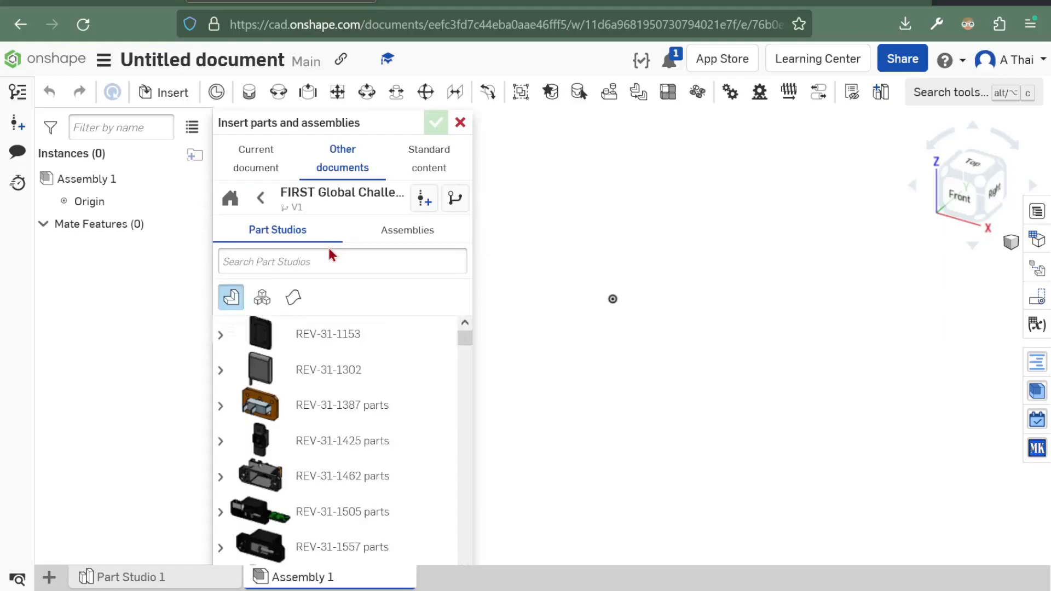
Insert two REV-41-1767 channels and two REV-41-1762 channels from the kit's part studios into the assembly.
{"action": "scroll", "coordinate": [297, 386], "scroll_direction": "down", "scroll_amount": 10}
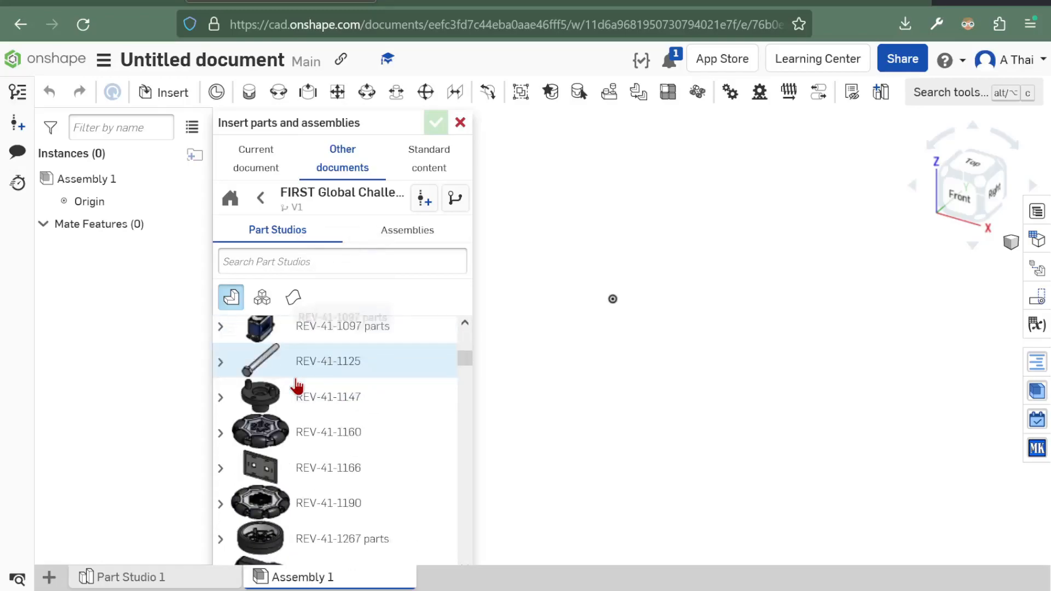
{"action": "scroll", "coordinate": [297, 393], "scroll_direction": "down", "scroll_amount": 10}
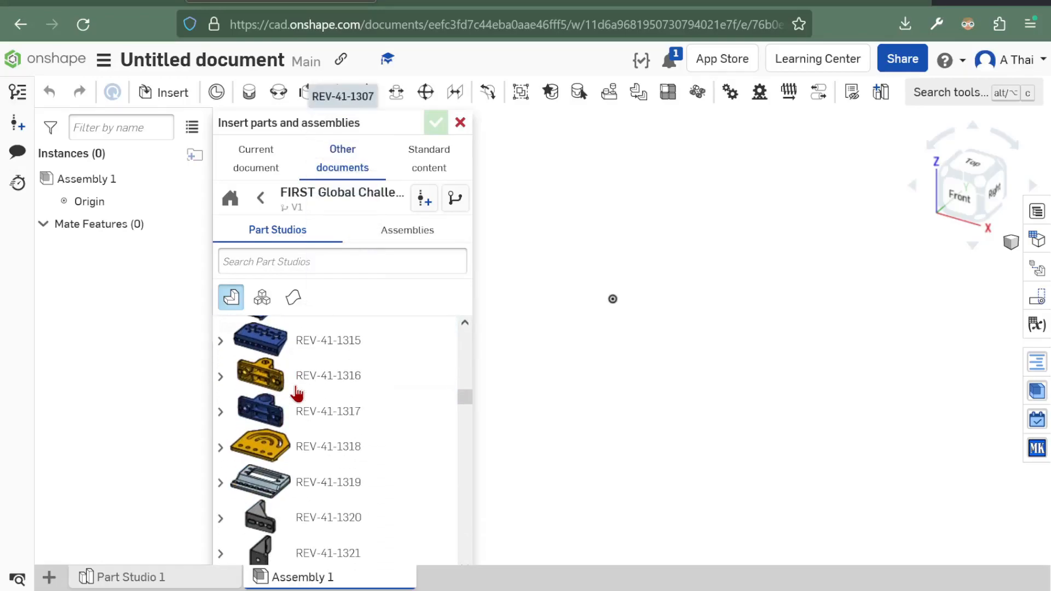
{"action": "scroll", "coordinate": [297, 393], "scroll_direction": "down", "scroll_amount": 10}
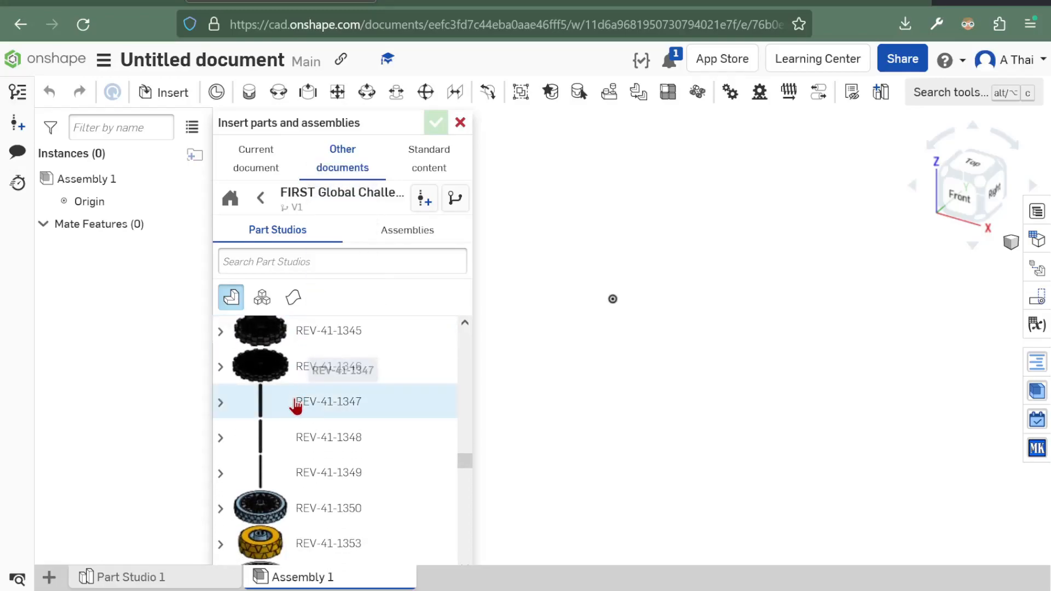
{"action": "scroll", "coordinate": [297, 393], "scroll_direction": "down", "scroll_amount": 10}
{"action": "scroll", "coordinate": [296, 406], "scroll_direction": "down", "scroll_amount": 10}
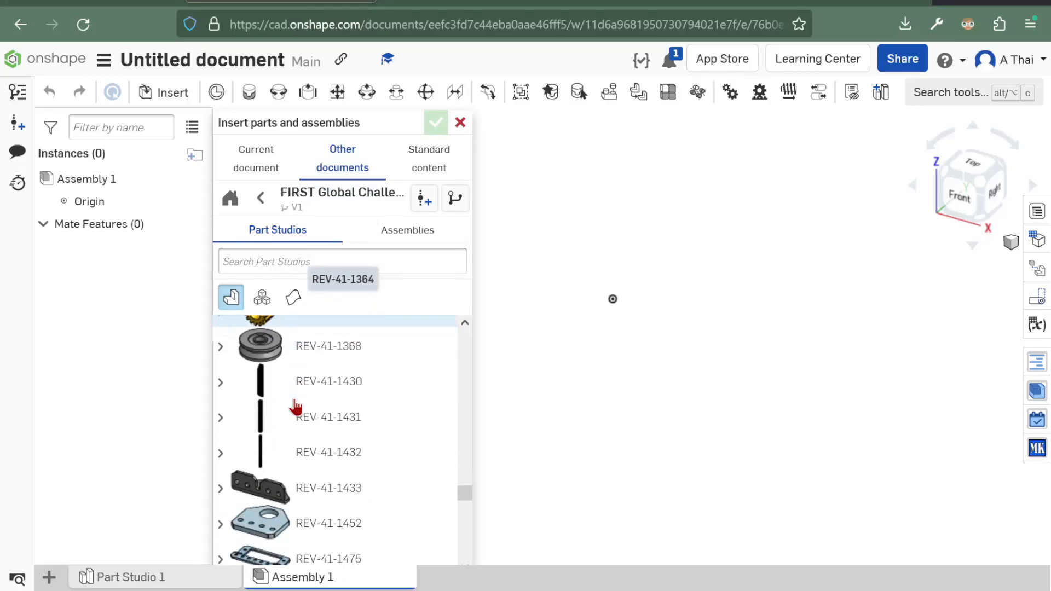
{"action": "scroll", "coordinate": [295, 401], "scroll_direction": "down", "scroll_amount": 10}
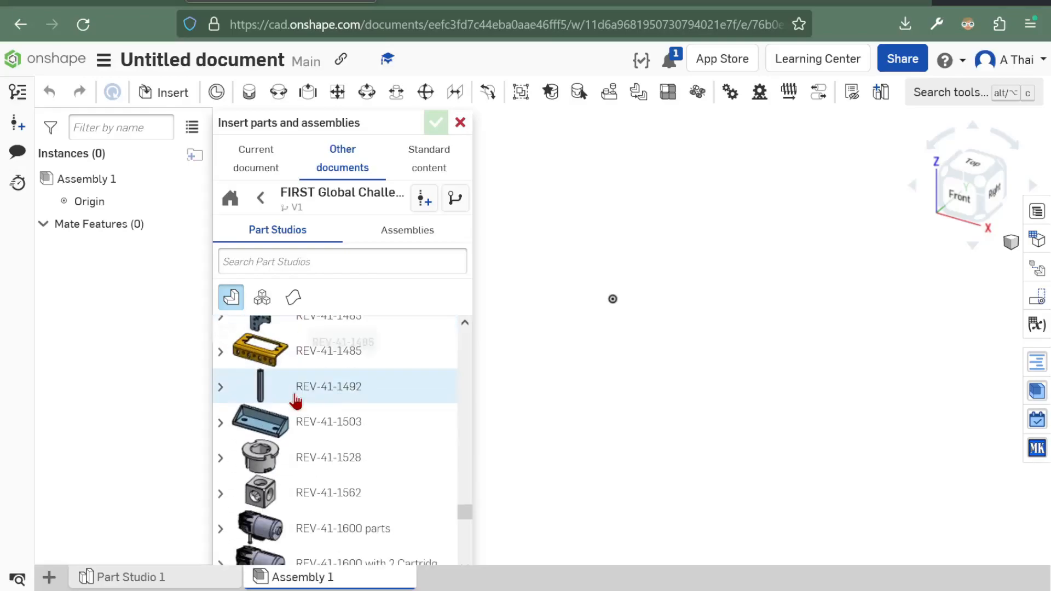
{"action": "scroll", "coordinate": [296, 402], "scroll_direction": "down", "scroll_amount": 3}
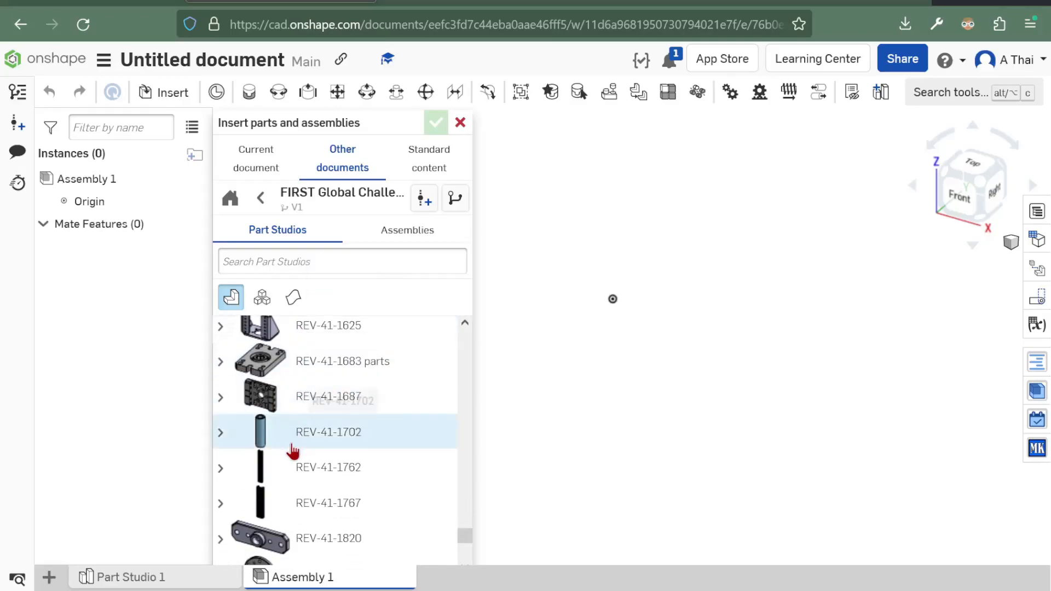
{"action": "left_click", "coordinate": [290, 510]}
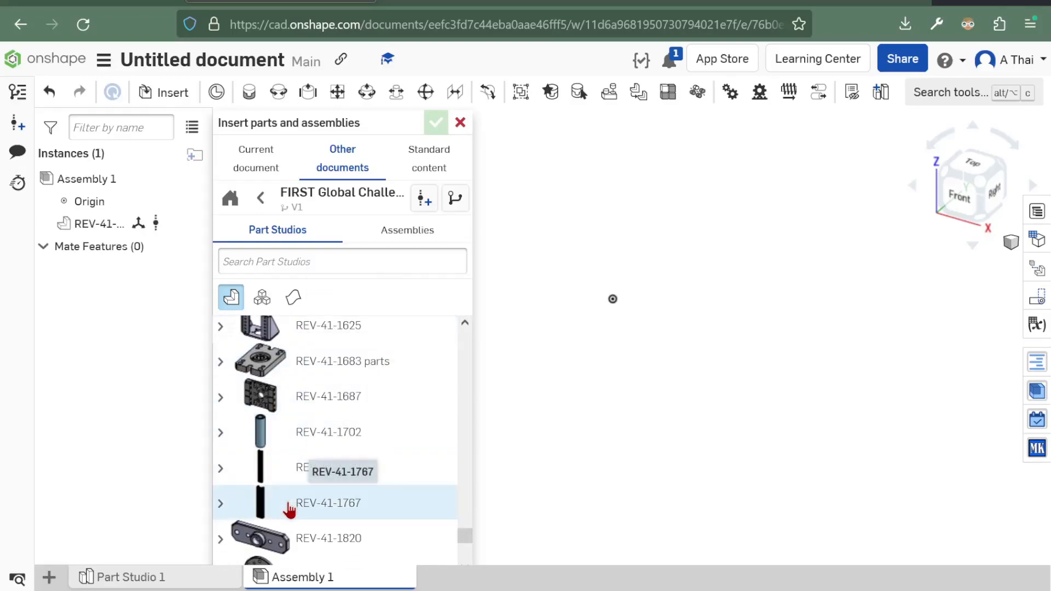
{"action": "left_click", "coordinate": [289, 510]}
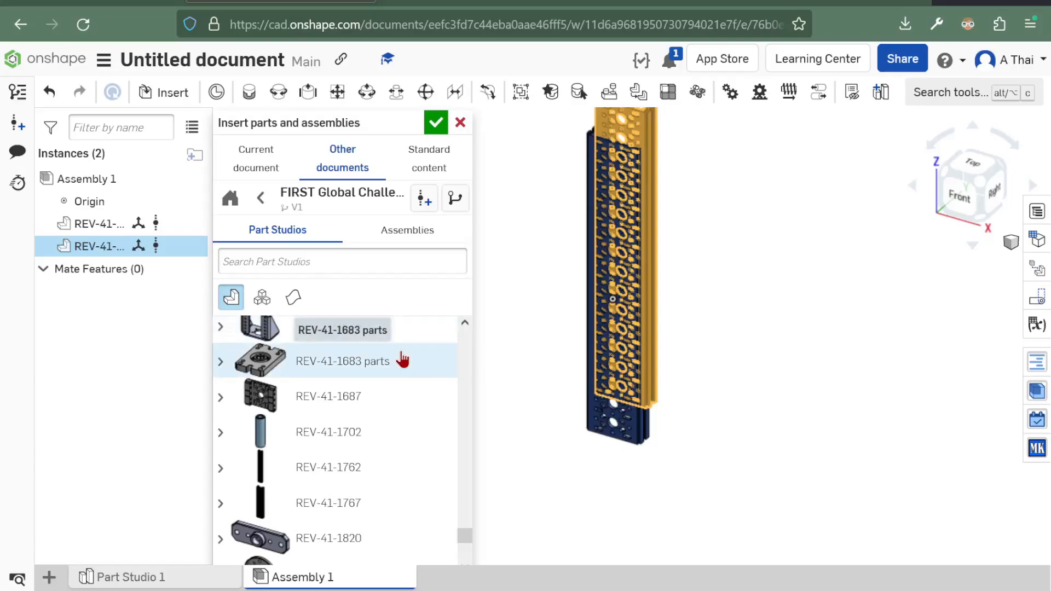
{"action": "left_click", "coordinate": [335, 478]}
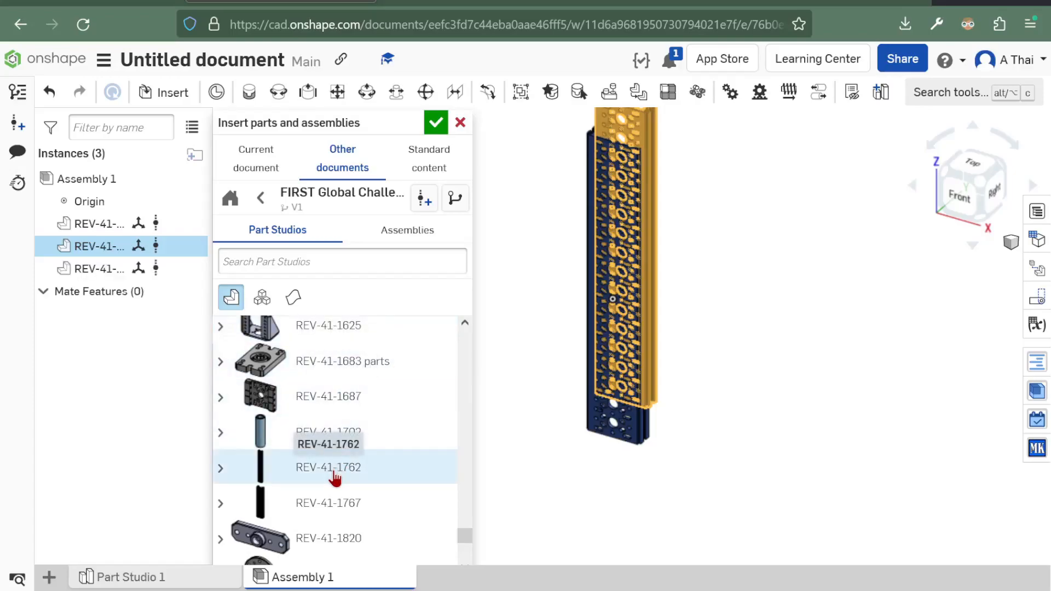
{"action": "left_click", "coordinate": [335, 478]}
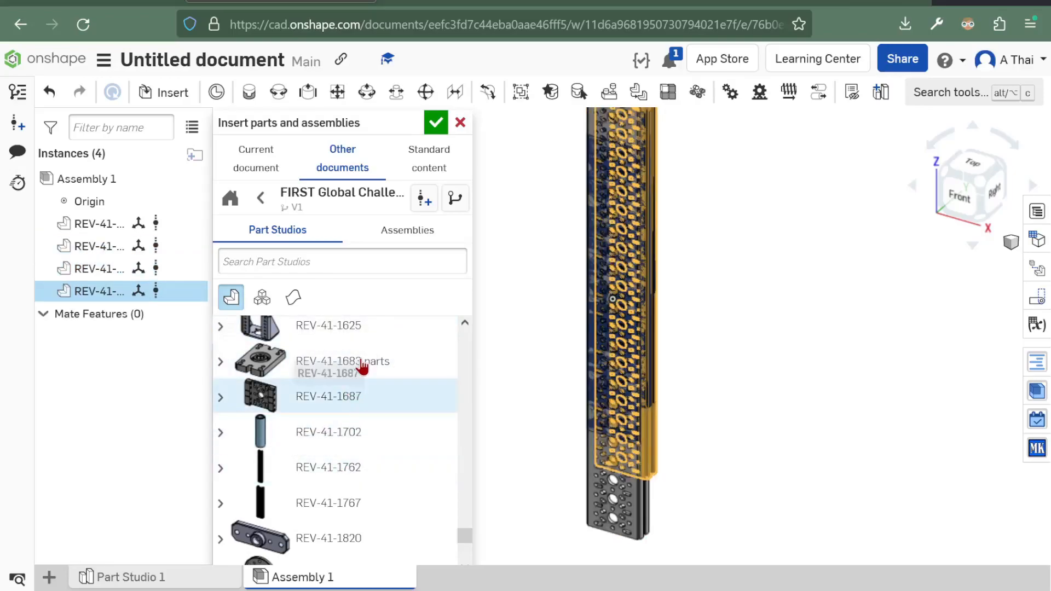
{"action": "left_click", "coordinate": [436, 124]}
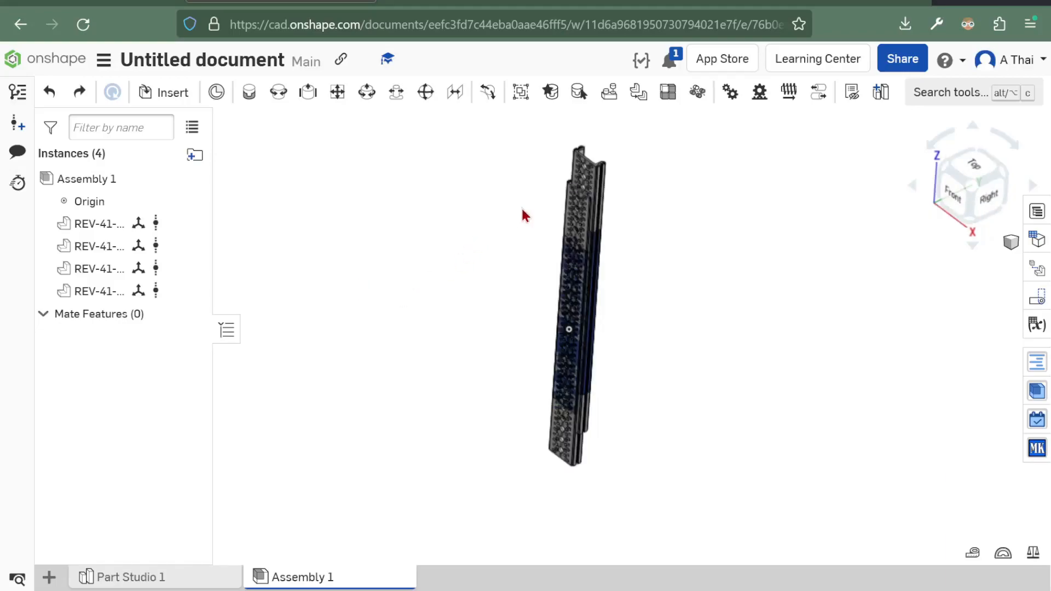
Spread the four overlapping channels apart, with the two shorter blue ones standing between the two longer grey ones.
{"action": "key", "text": "ctrl+y"}
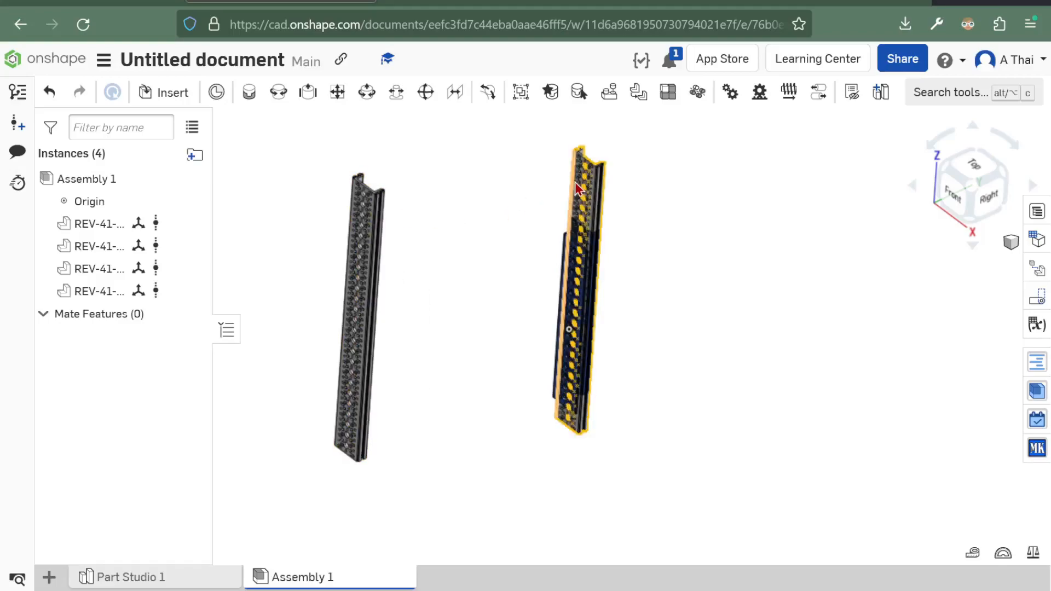
{"action": "left_click_drag", "start_coordinate": [719, 194], "coordinate": [760, 193]}
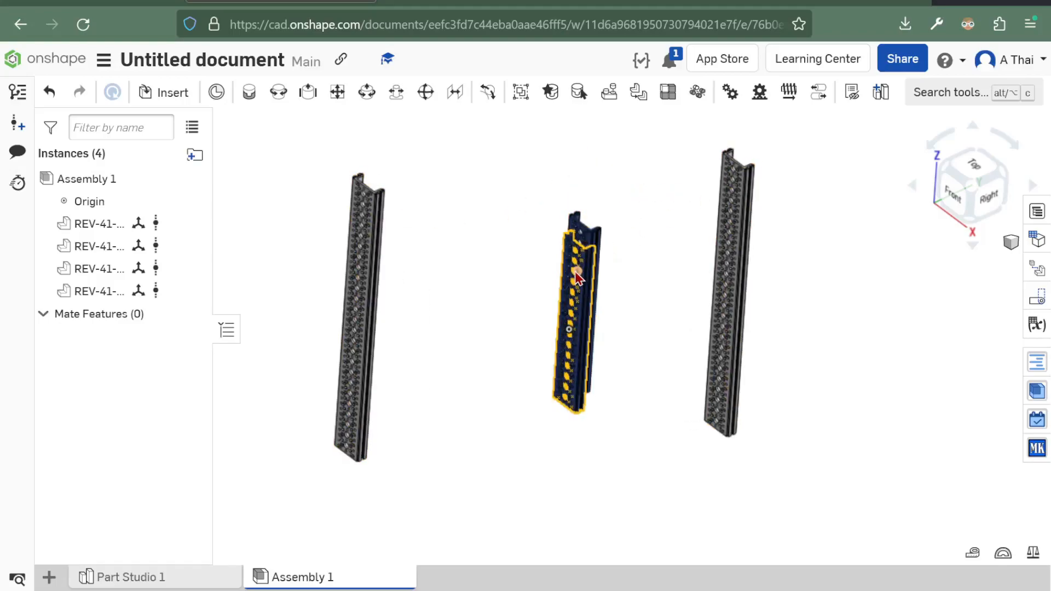
{"action": "left_click_drag", "start_coordinate": [558, 284], "coordinate": [488, 291]}
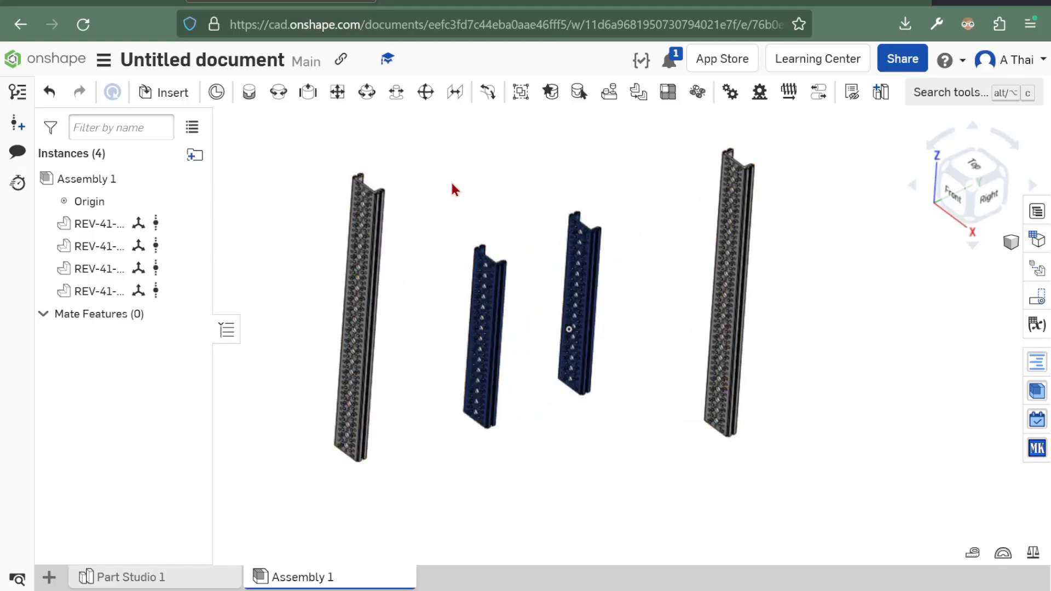
Begin a Fastened mate with its first connector at the centre of a large hole near mid-length on one grey channel's flat face.
{"action": "middle_click_drag", "start_coordinate": [448, 186], "coordinate": [479, 157]}
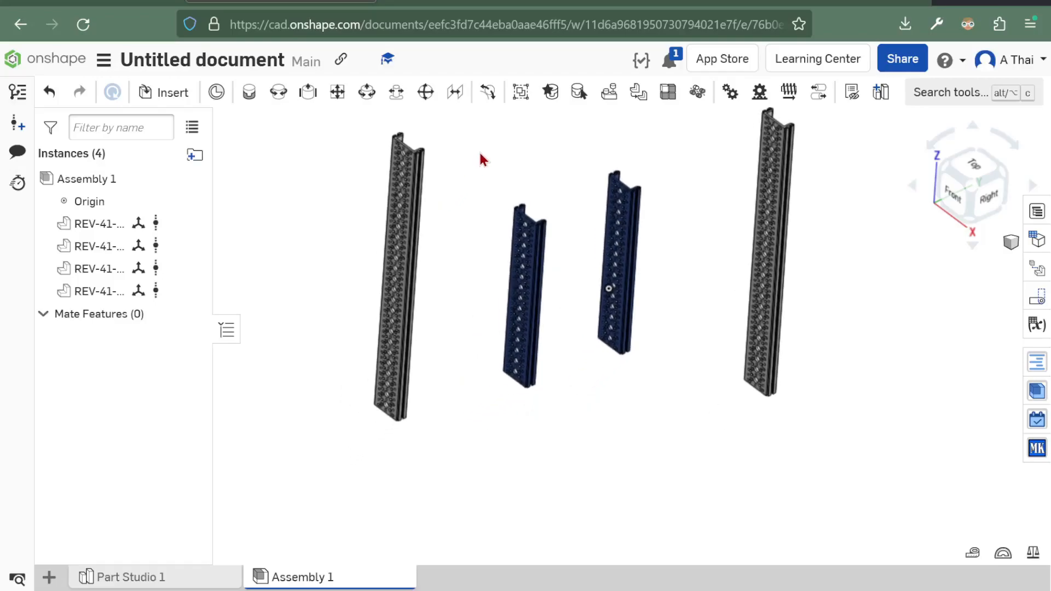
{"action": "key", "text": "f"}
{"action": "middle_click_drag", "start_coordinate": [469, 315], "coordinate": [571, 332]}
{"action": "scroll", "coordinate": [506, 219], "scroll_direction": "up", "scroll_amount": 4}
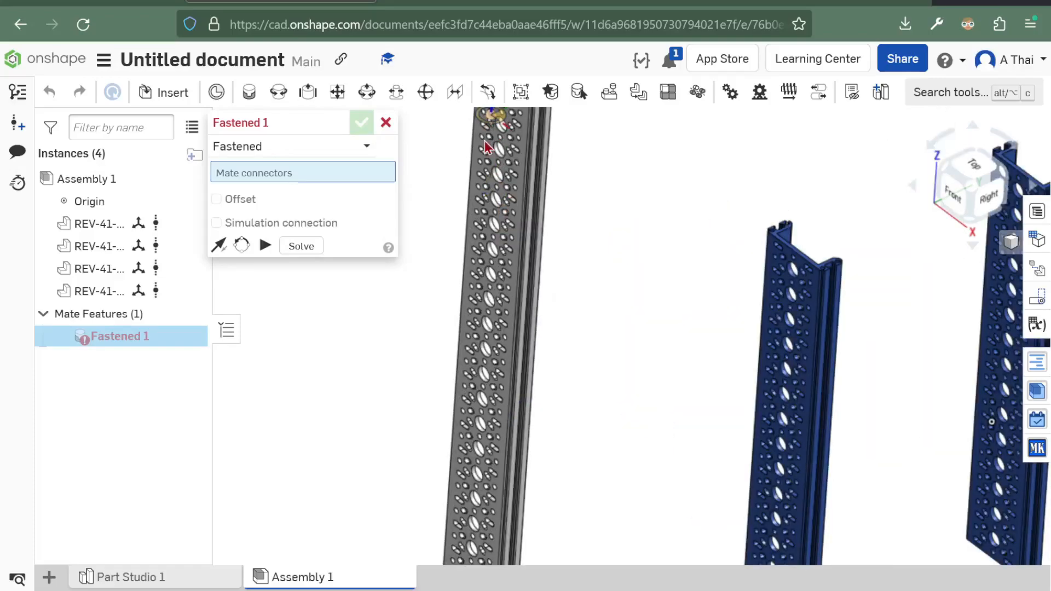
{"action": "middle_click_drag", "start_coordinate": [471, 413], "coordinate": [544, 223]}
{"action": "scroll", "coordinate": [544, 223], "scroll_direction": "up", "scroll_amount": 4}
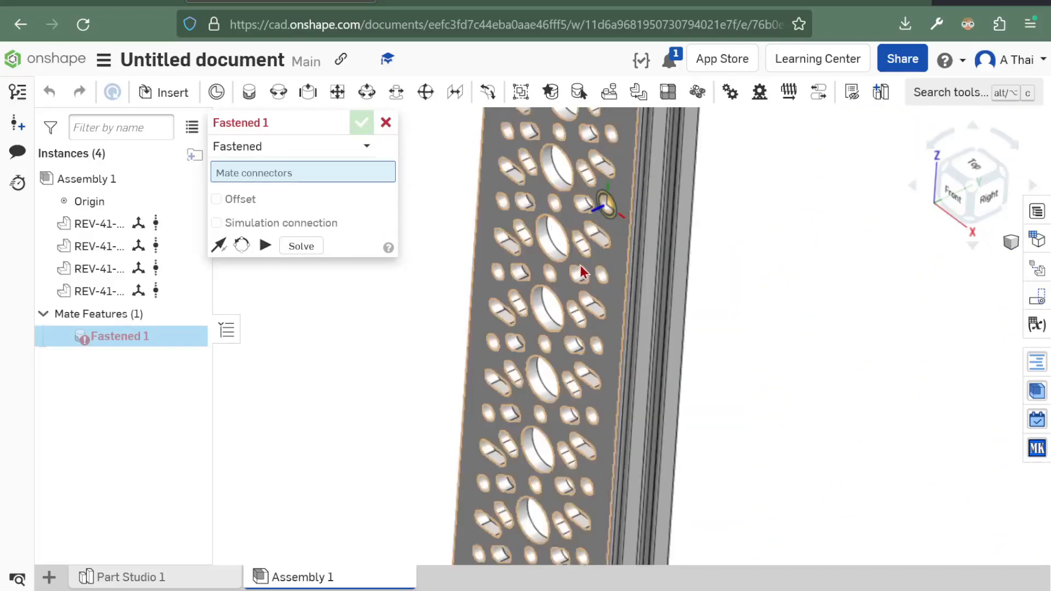
{"action": "scroll", "coordinate": [556, 317], "scroll_direction": "down", "scroll_amount": 2}
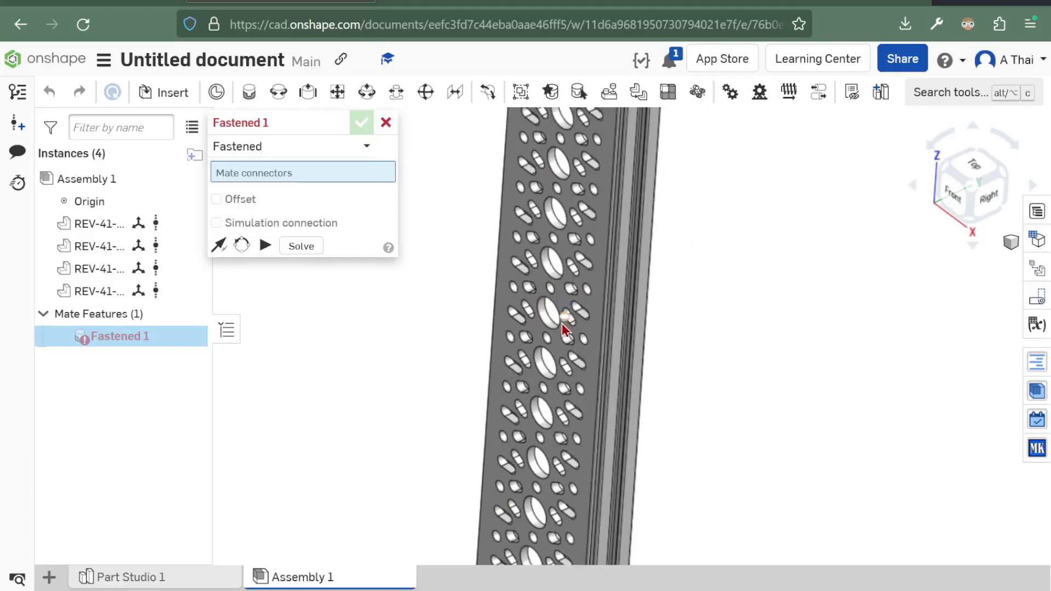
{"action": "scroll", "coordinate": [555, 335], "scroll_direction": "up", "scroll_amount": 3}
{"action": "scroll", "coordinate": [558, 332], "scroll_direction": "up", "scroll_amount": 2}
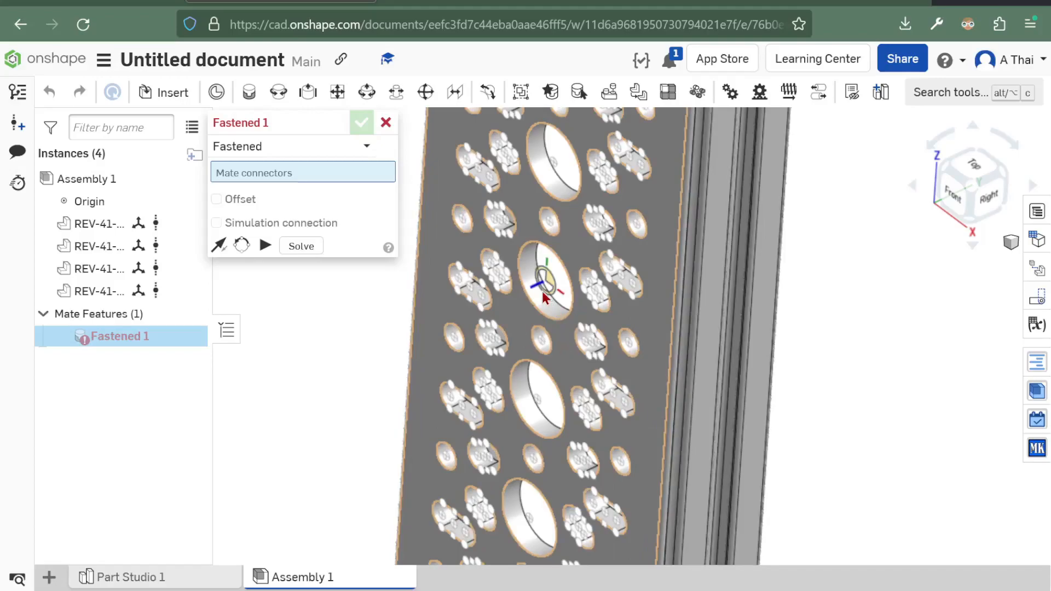
{"action": "left_click", "coordinate": [540, 288]}
Set the Fastened mate's second connector at the centre of a large hole on the flat face of the blue channel nearest the first grey one.
{"action": "scroll", "coordinate": [541, 288], "scroll_direction": "down", "scroll_amount": 5}
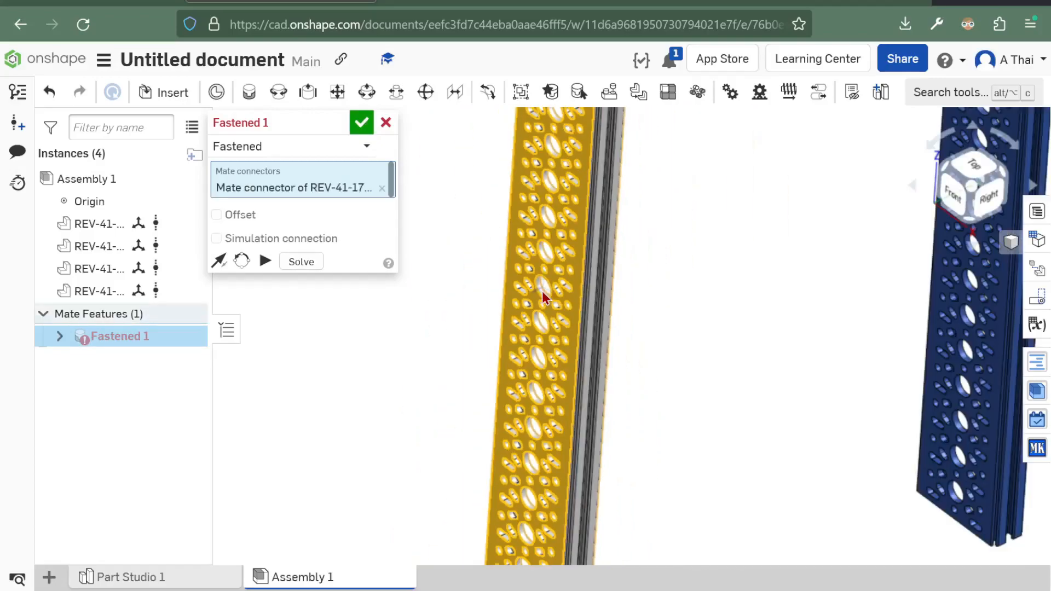
{"action": "scroll", "coordinate": [541, 294], "scroll_direction": "down", "scroll_amount": 5}
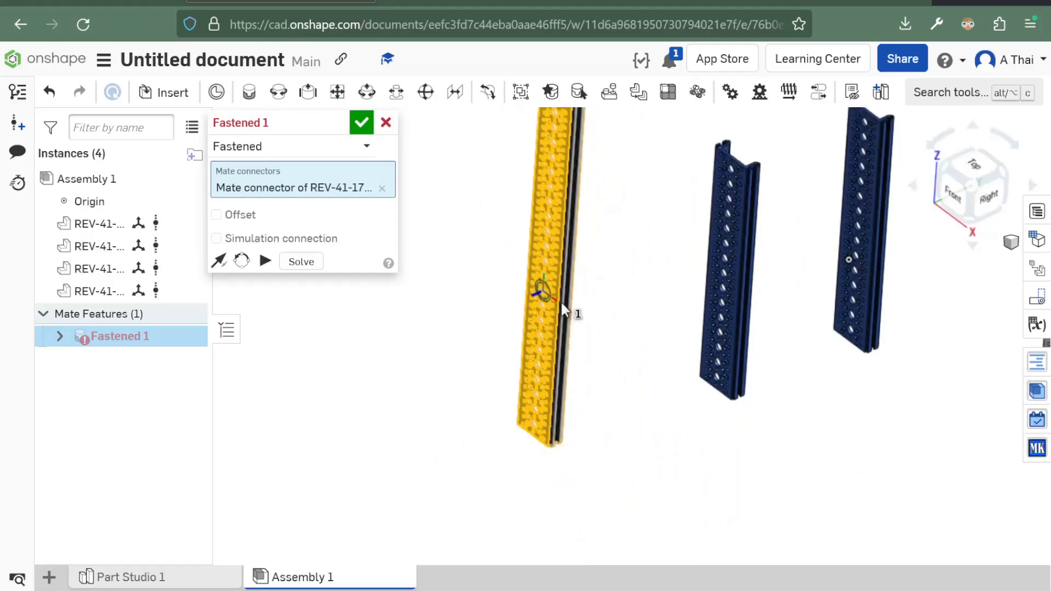
{"action": "scroll", "coordinate": [580, 329], "scroll_direction": "up", "scroll_amount": 3}
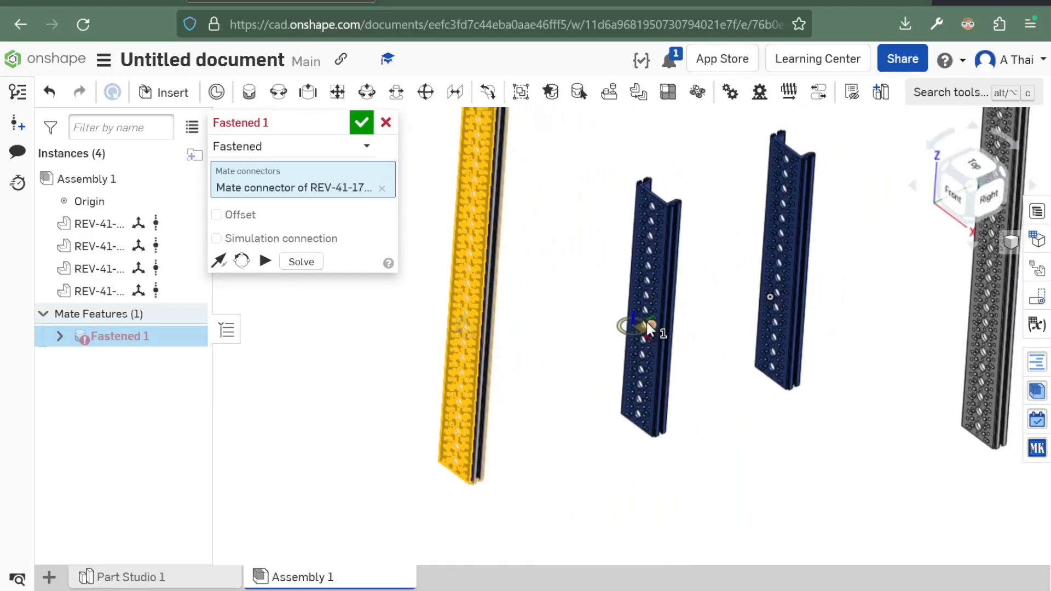
{"action": "scroll", "coordinate": [635, 307], "scroll_direction": "up", "scroll_amount": 5}
{"action": "scroll", "coordinate": [634, 298], "scroll_direction": "up", "scroll_amount": 5}
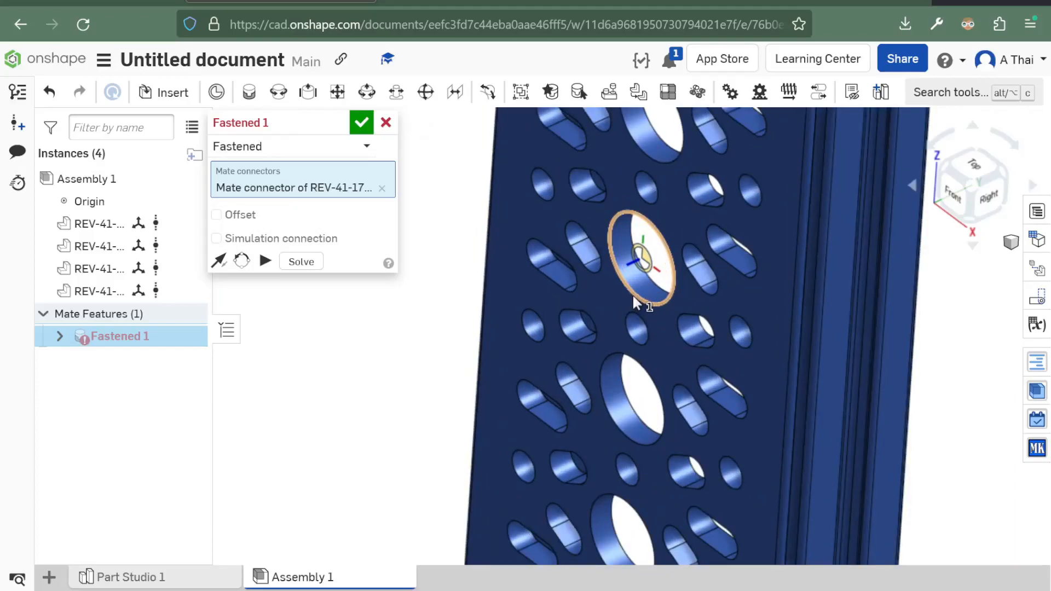
{"action": "left_click", "coordinate": [632, 295]}
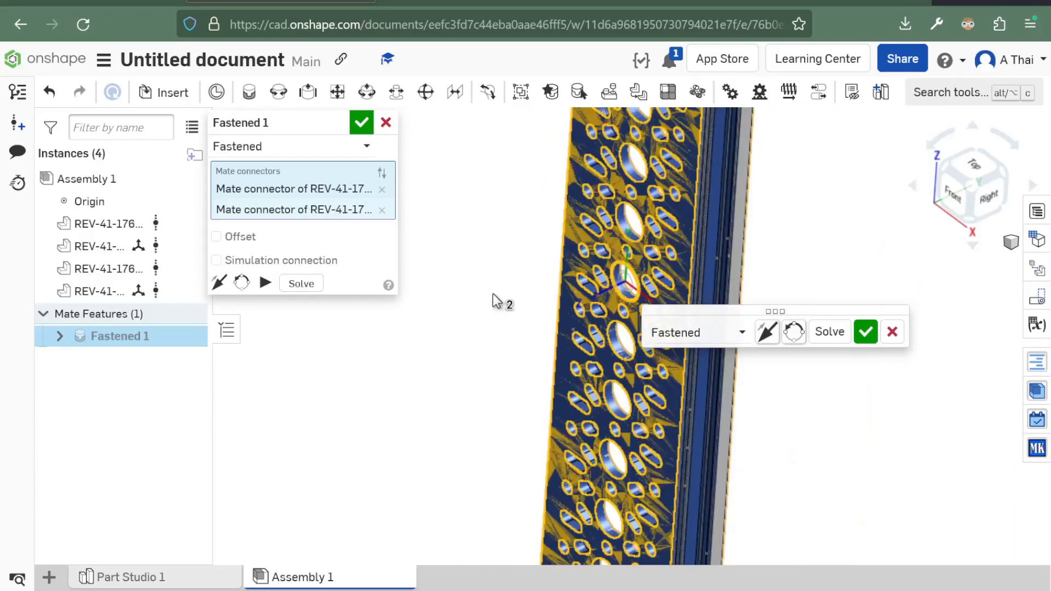
Flip the Fastened mate's primary axis and reorient its secondary axis so the grey channel lies crosswise on the blue one.
{"action": "scroll", "coordinate": [498, 293], "scroll_direction": "down", "scroll_amount": 10}
{"action": "right_click_drag", "start_coordinate": [498, 293], "coordinate": [476, 294]}
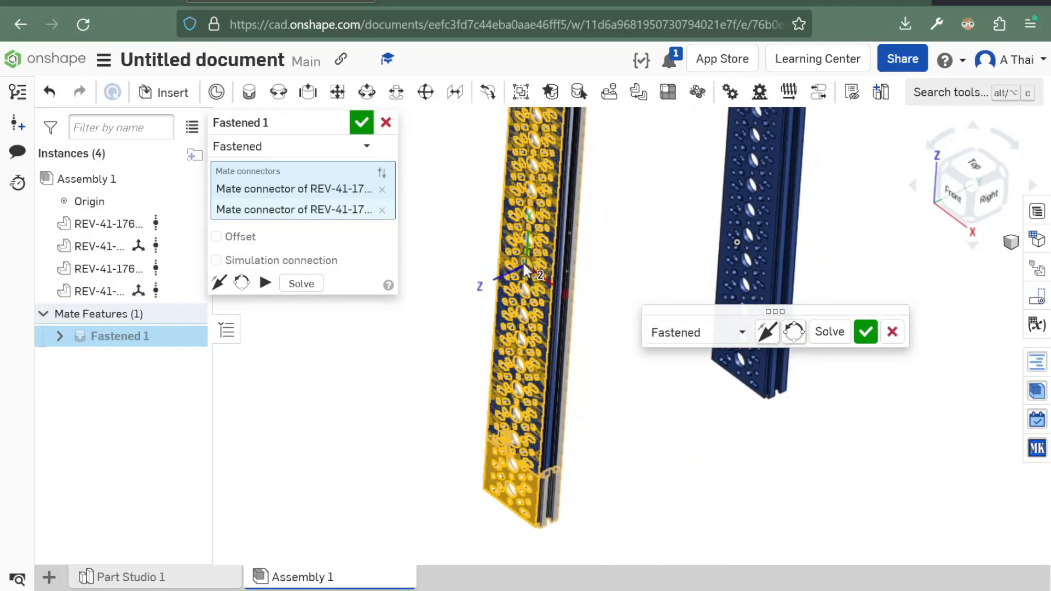
{"action": "scroll", "coordinate": [522, 261], "scroll_direction": "up", "scroll_amount": 3}
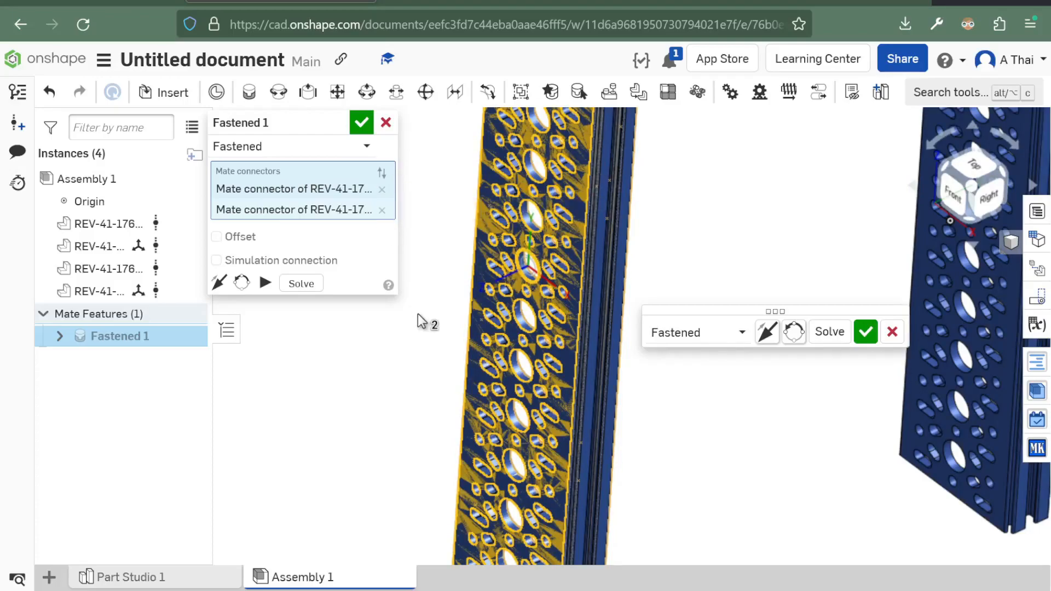
{"action": "scroll", "coordinate": [430, 330], "scroll_direction": "down", "scroll_amount": 2}
{"action": "middle_click_drag", "start_coordinate": [433, 337], "coordinate": [483, 322]}
{"action": "right_click_drag", "start_coordinate": [438, 342], "coordinate": [435, 343]}
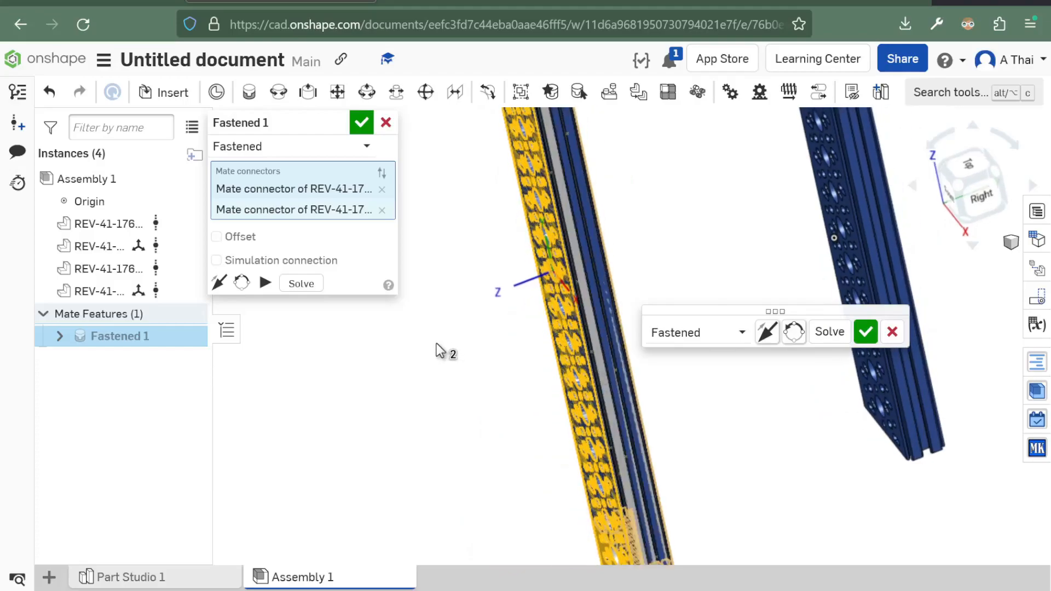
{"action": "right_click", "coordinate": [436, 343]}
{"action": "left_click", "coordinate": [427, 329]}
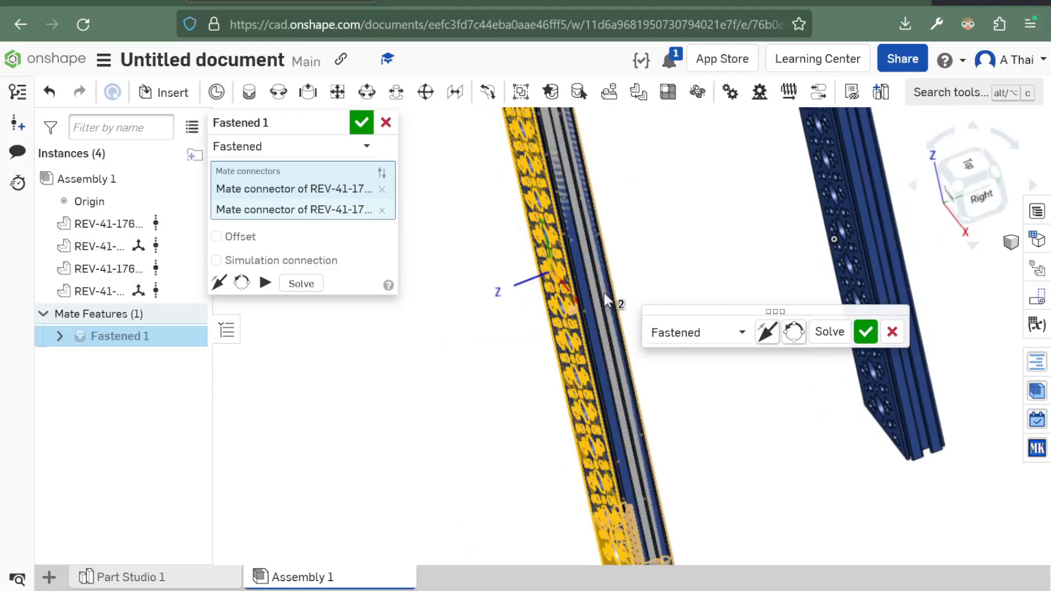
{"action": "left_click", "coordinate": [217, 288]}
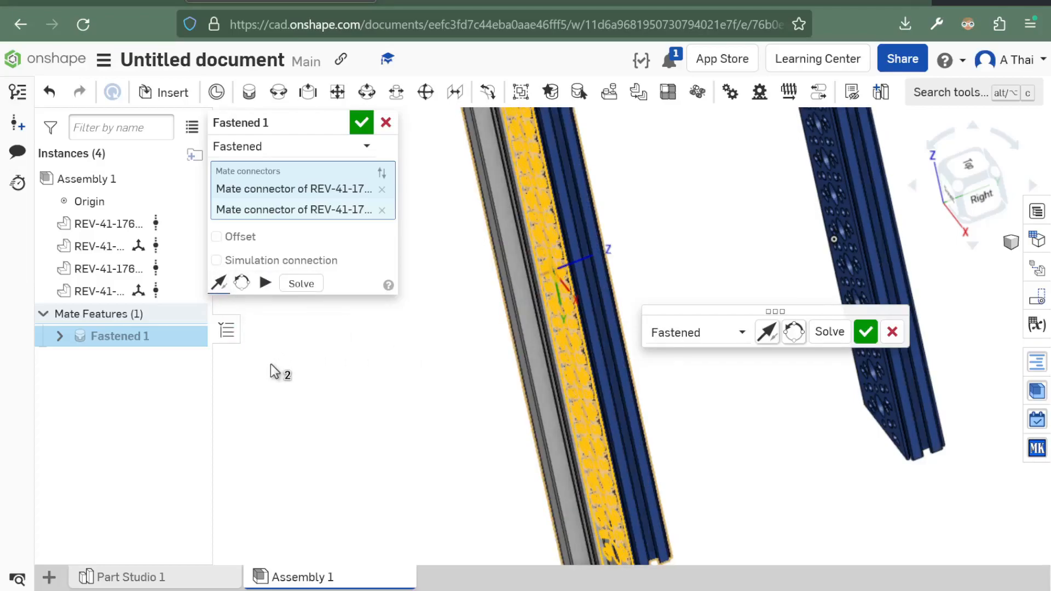
{"action": "left_click", "coordinate": [241, 294]}
{"action": "right_click_drag", "start_coordinate": [388, 405], "coordinate": [398, 350]}
{"action": "left_click", "coordinate": [381, 400]}
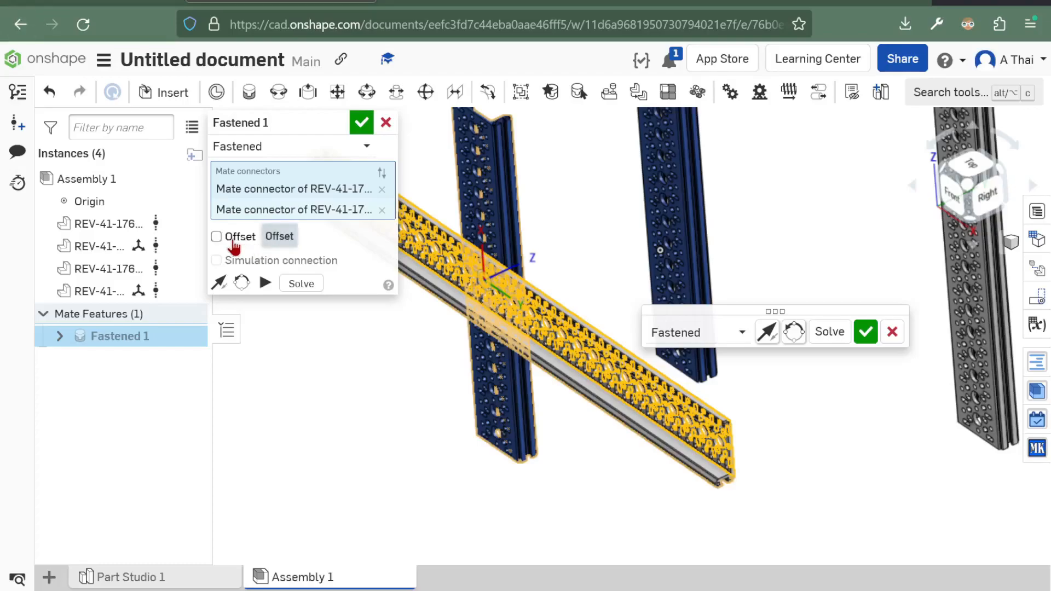
Turn on the Fastened mate's offset with an X distance of 0 mm and accept the mate.
{"action": "left_click", "coordinate": [217, 236]}
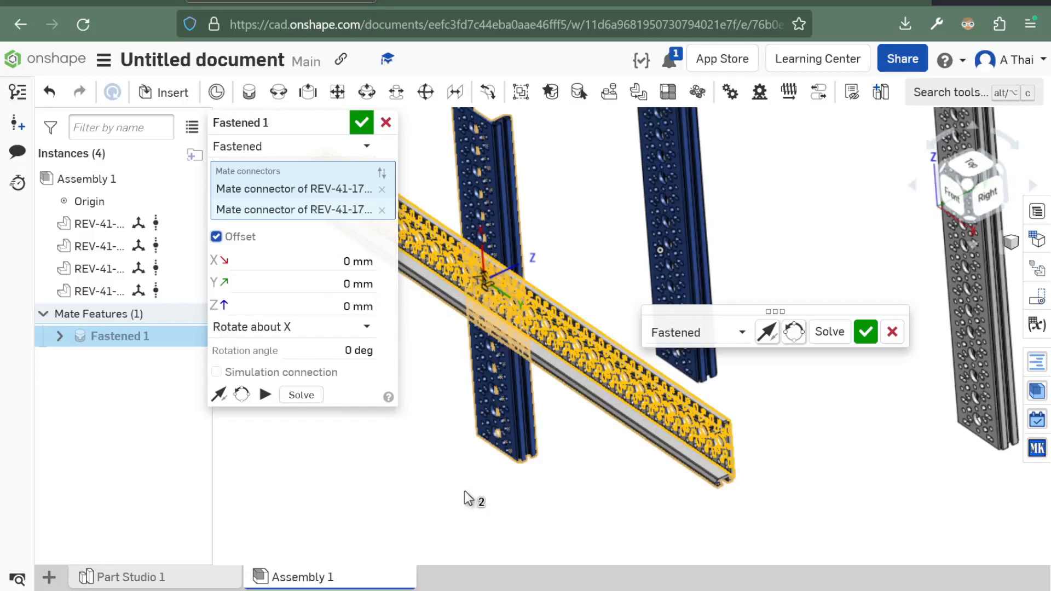
{"action": "middle_click_drag", "start_coordinate": [490, 474], "coordinate": [559, 489]}
{"action": "right_click_drag", "start_coordinate": [484, 428], "coordinate": [513, 435]}
{"action": "right_click", "coordinate": [513, 434]}
{"action": "left_click", "coordinate": [472, 416]}
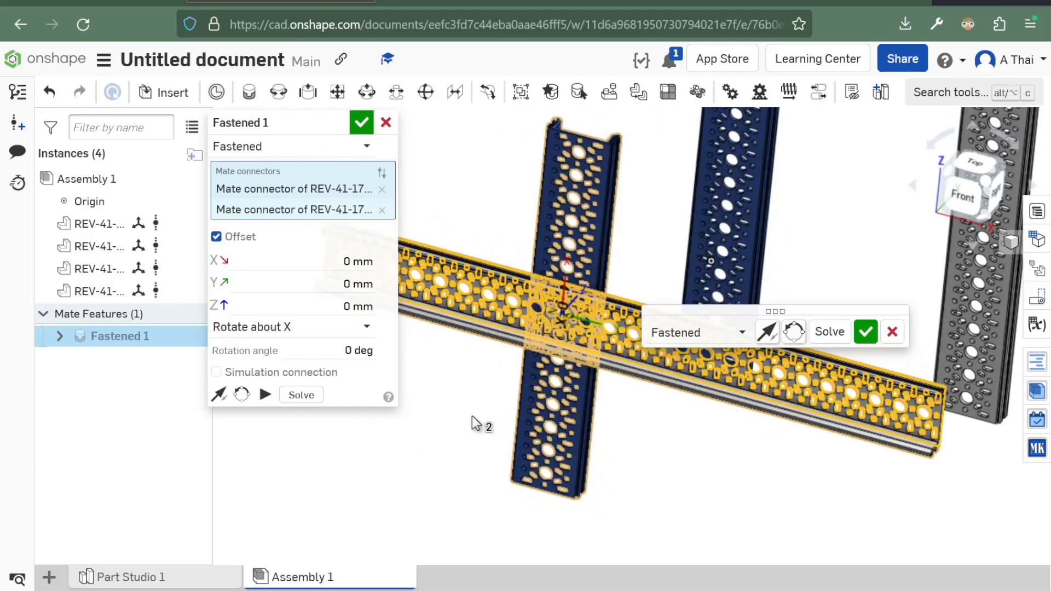
{"action": "middle_click_drag", "start_coordinate": [485, 408], "coordinate": [492, 418]}
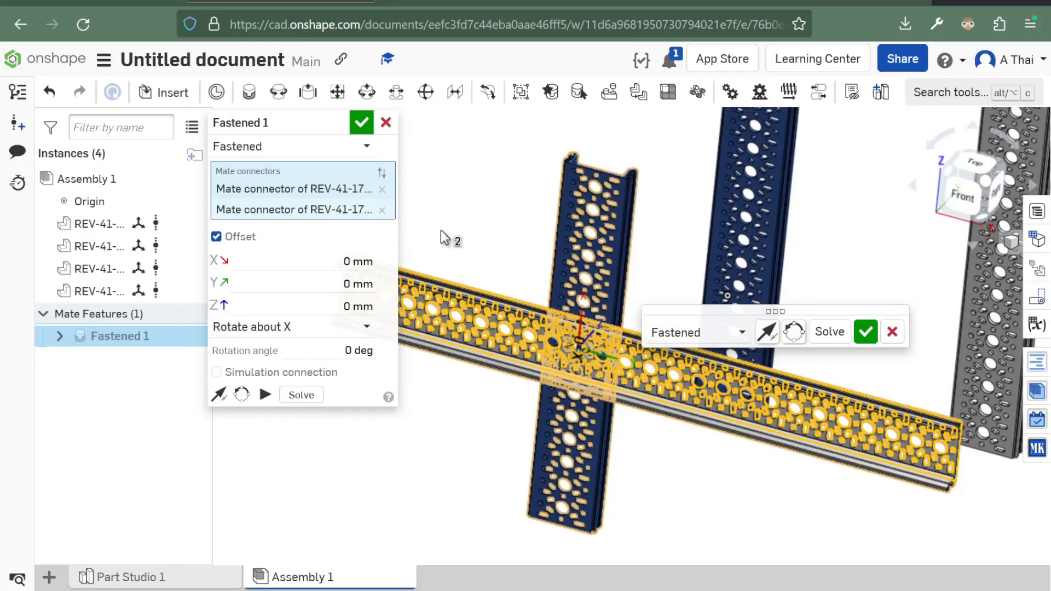
{"action": "middle_click_drag", "start_coordinate": [441, 231], "coordinate": [434, 246]}
{"action": "scroll", "coordinate": [580, 377], "scroll_direction": "up", "scroll_amount": 2}
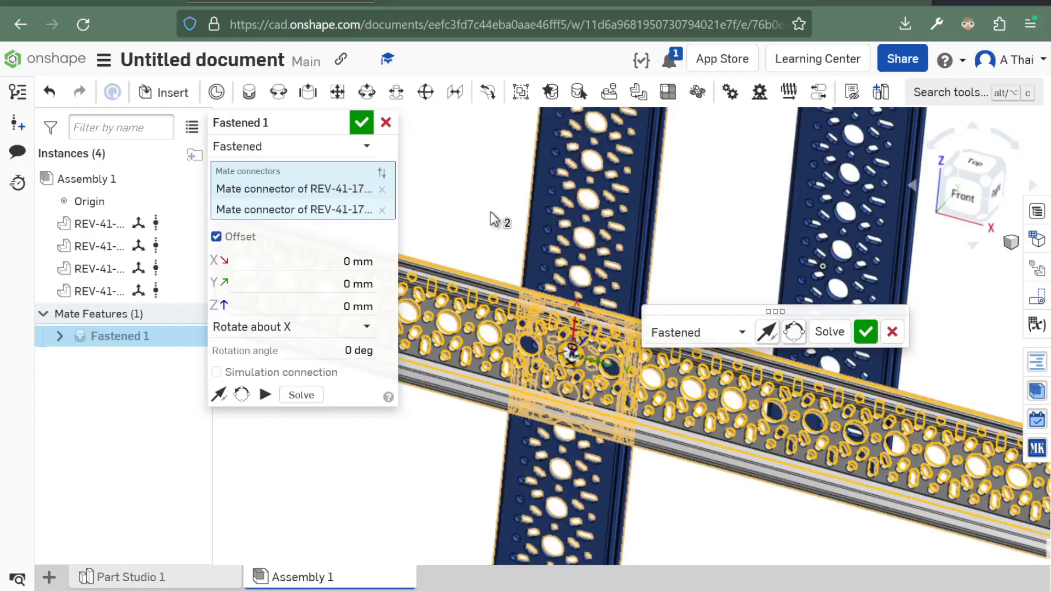
{"action": "right_click_drag", "start_coordinate": [482, 219], "coordinate": [448, 262]}
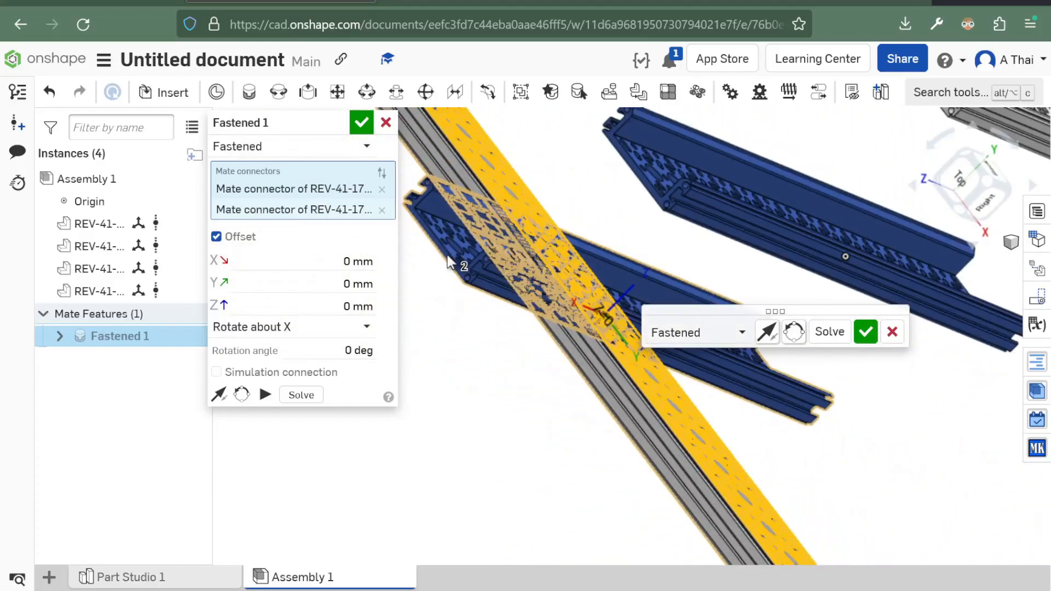
{"action": "right_click", "coordinate": [448, 256]}
{"action": "left_click", "coordinate": [598, 201]}
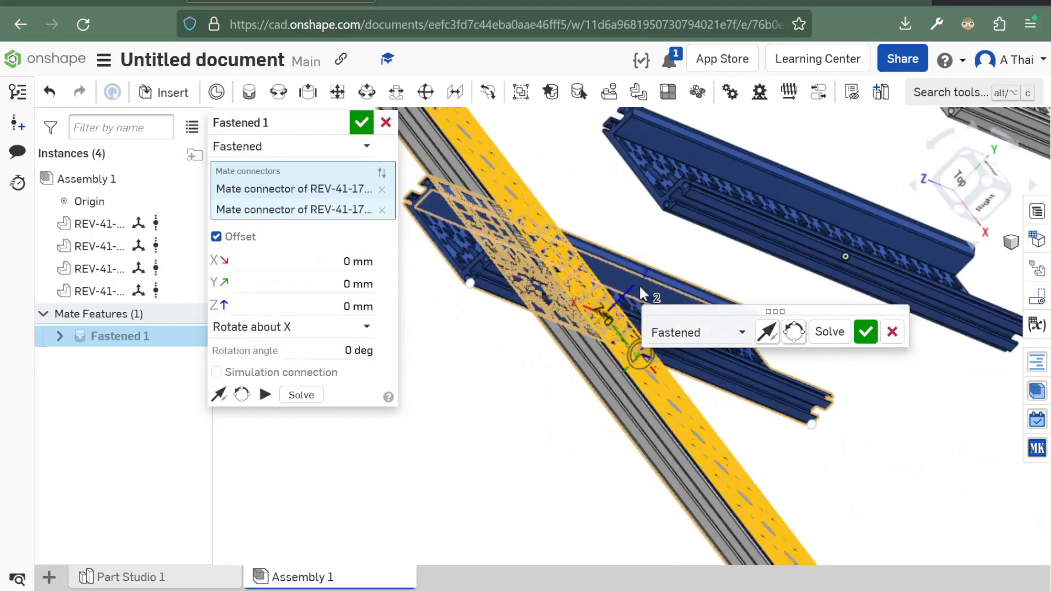
{"action": "right_click_drag", "start_coordinate": [518, 390], "coordinate": [554, 335]}
{"action": "right_click", "coordinate": [555, 339]}
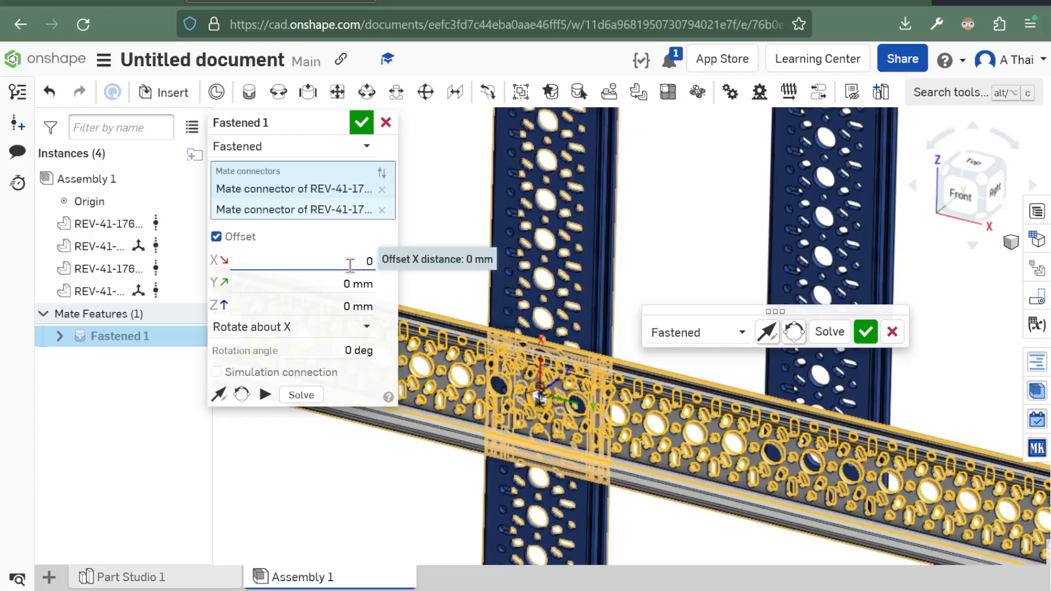
{"action": "key", "text": "Return"}
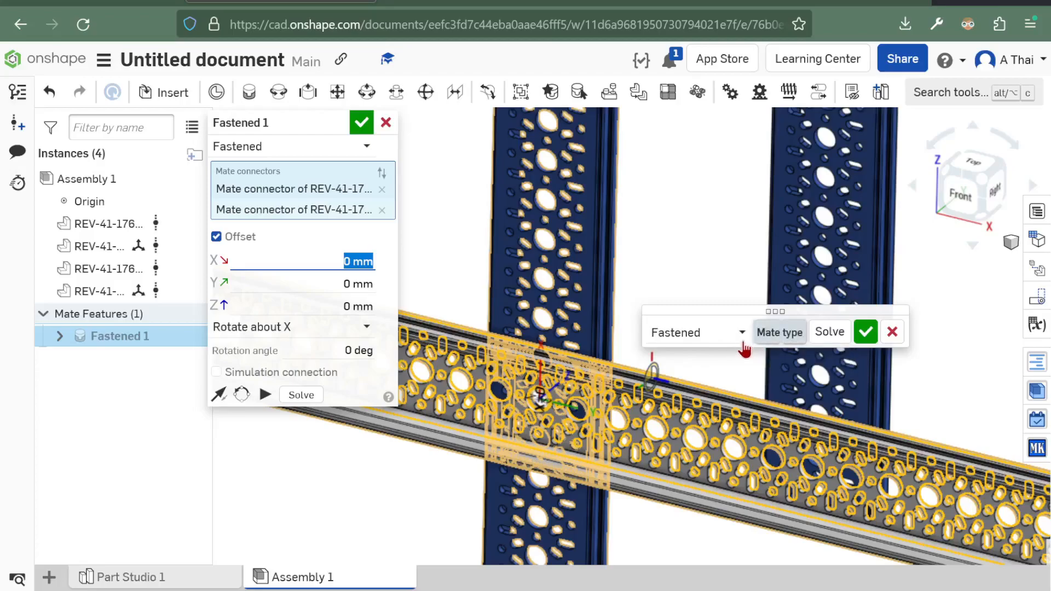
{"action": "left_click", "coordinate": [861, 334]}
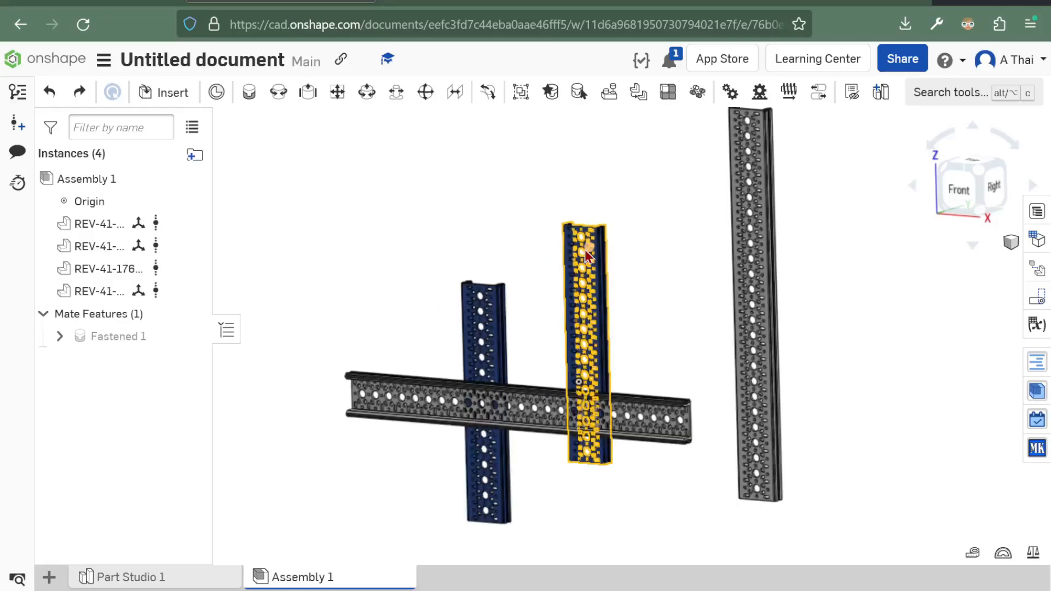
Begin another Fastened mate joining the free blue channel's uppermost large hole to the uppermost large hole of the blue channel already mated.
{"action": "scroll", "coordinate": [571, 237], "scroll_direction": "up", "scroll_amount": 6}
{"action": "key", "text": "m"}
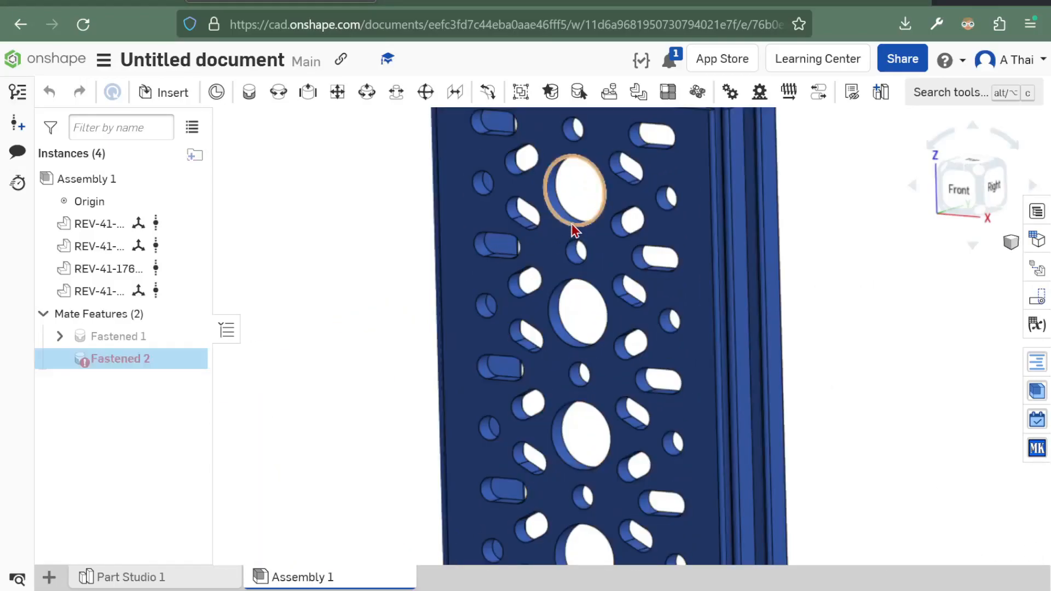
{"action": "left_click", "coordinate": [571, 223]}
{"action": "scroll", "coordinate": [571, 223], "scroll_direction": "down", "scroll_amount": 8}
{"action": "scroll", "coordinate": [480, 281], "scroll_direction": "up", "scroll_amount": 8}
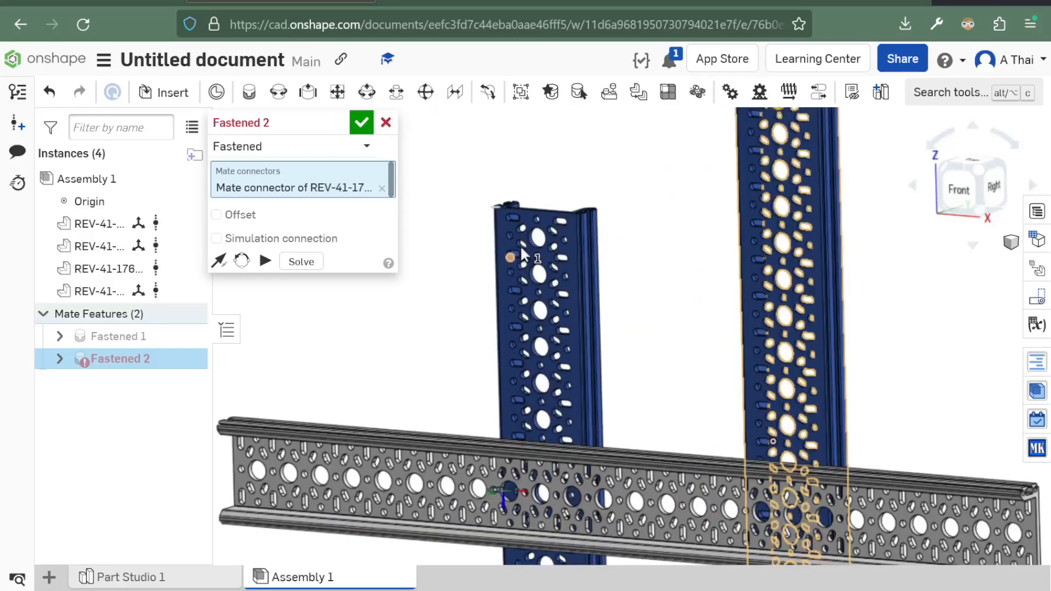
{"action": "left_click", "coordinate": [468, 248]}
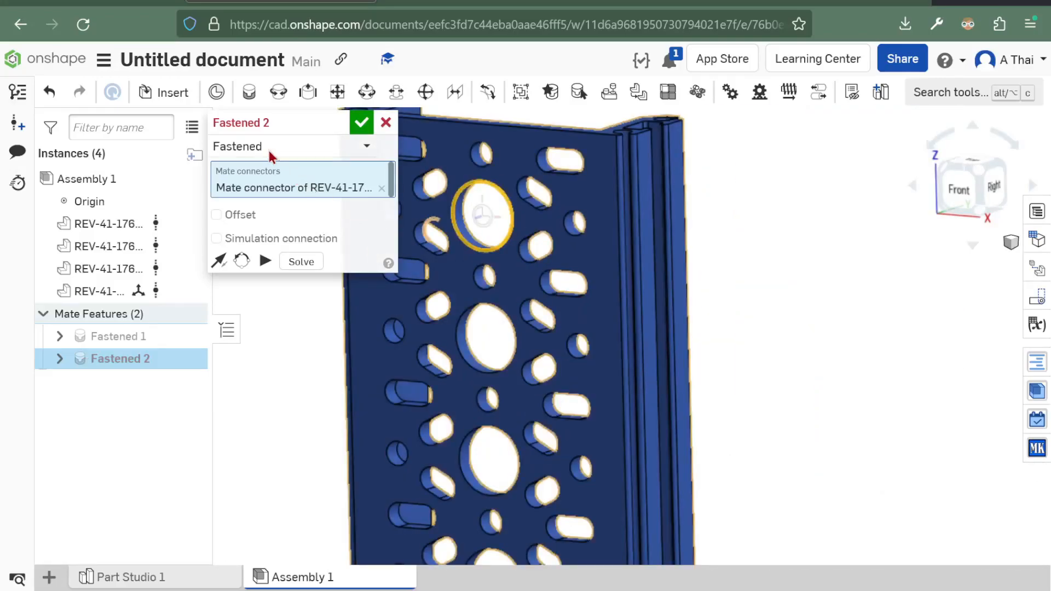
Change the mate between the two blue channels to Revolute, flip its primary axis and accept it.
{"action": "left_click", "coordinate": [254, 152]}
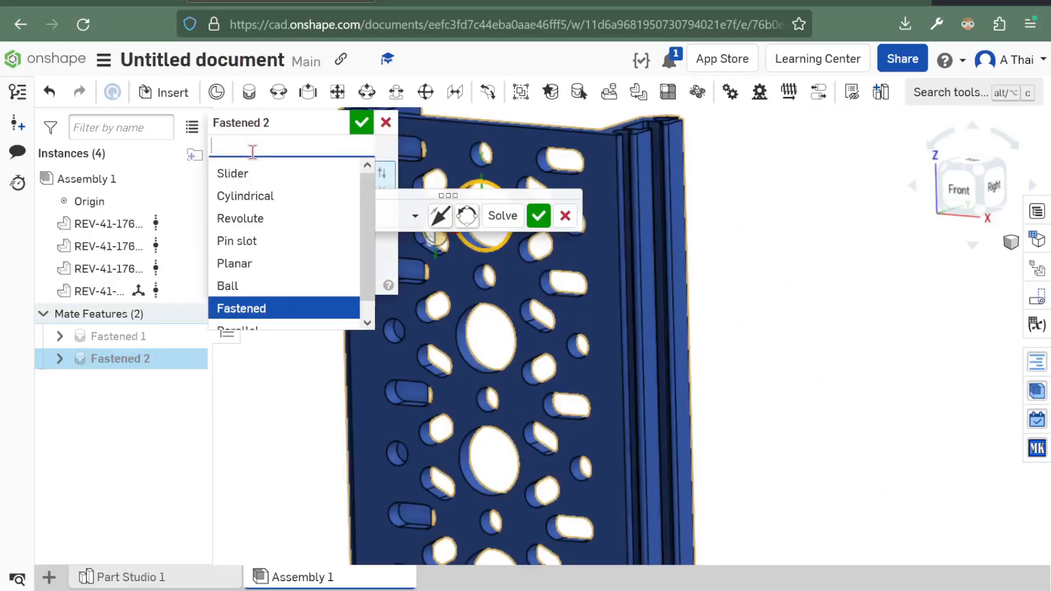
{"action": "left_click", "coordinate": [250, 218]}
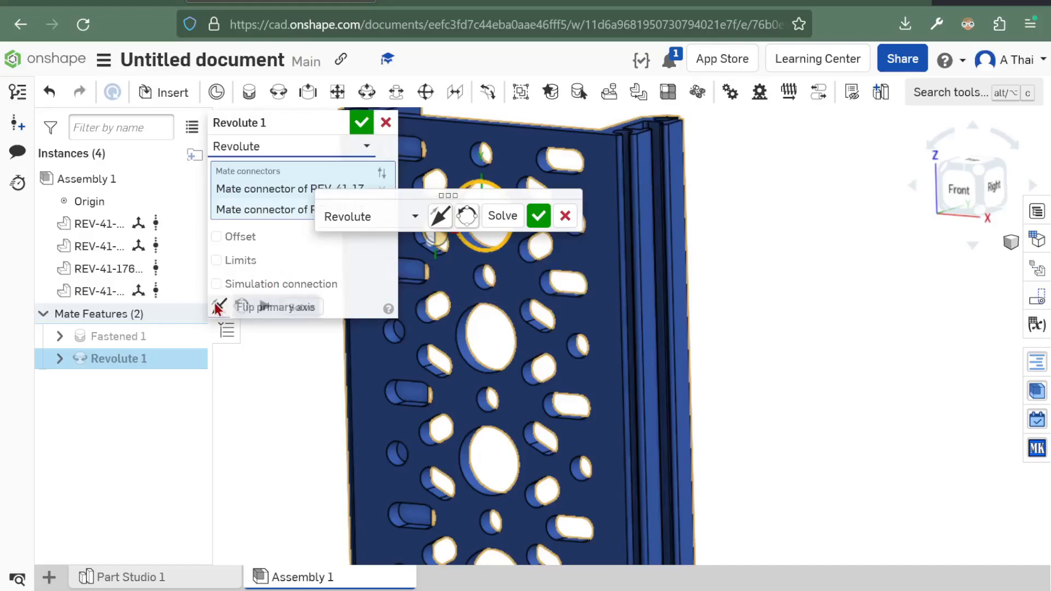
{"action": "scroll", "coordinate": [474, 403], "scroll_direction": "down", "scroll_amount": 6}
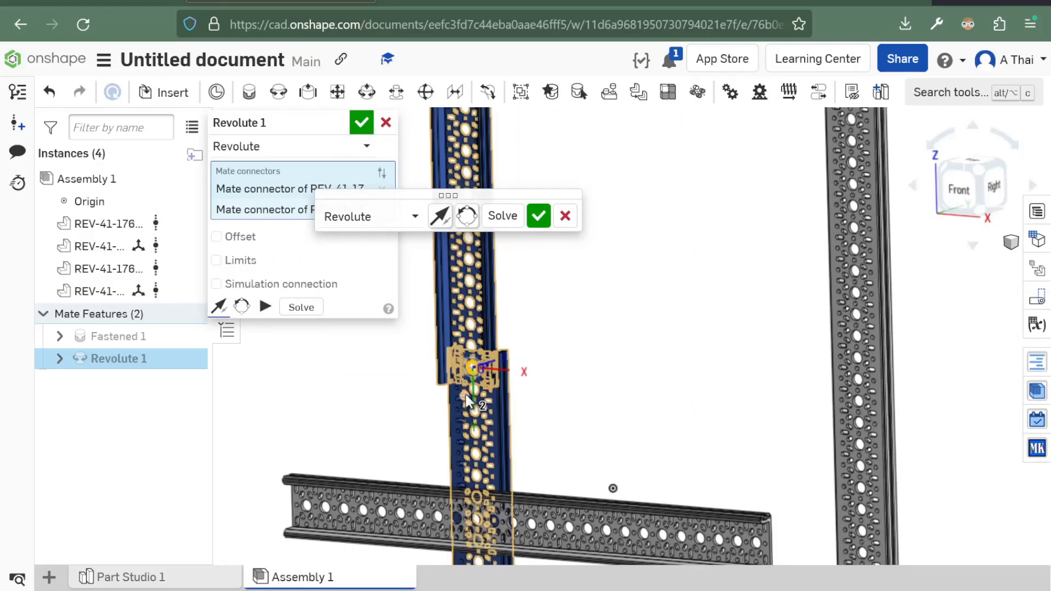
{"action": "left_click", "coordinate": [537, 215]}
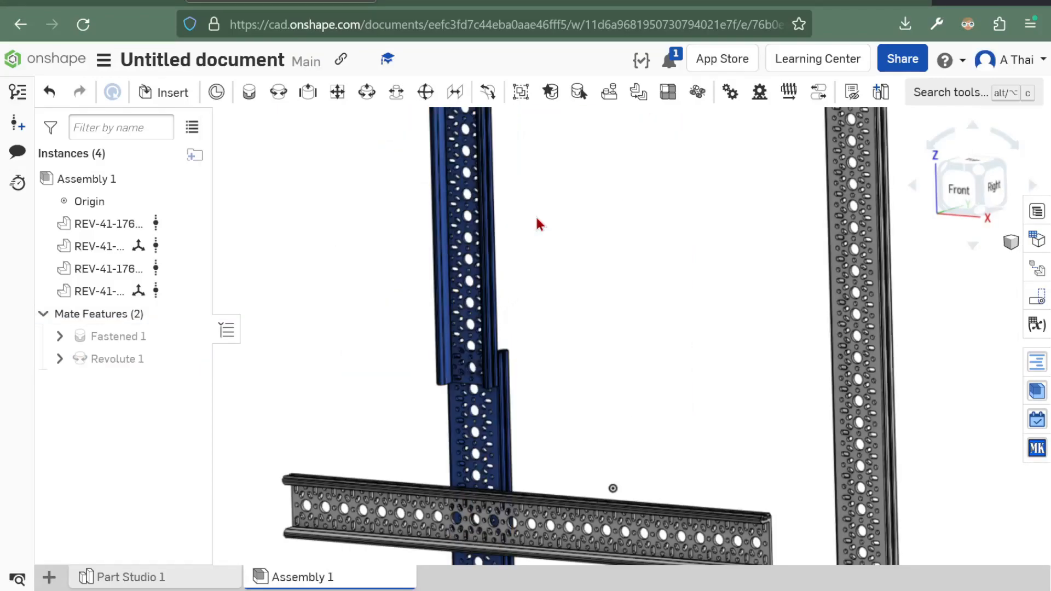
Reopen the Revolute mate between the blue channels, animate its degree of freedom and close the mate.
{"action": "scroll", "coordinate": [551, 227], "scroll_direction": "down", "scroll_amount": 3}
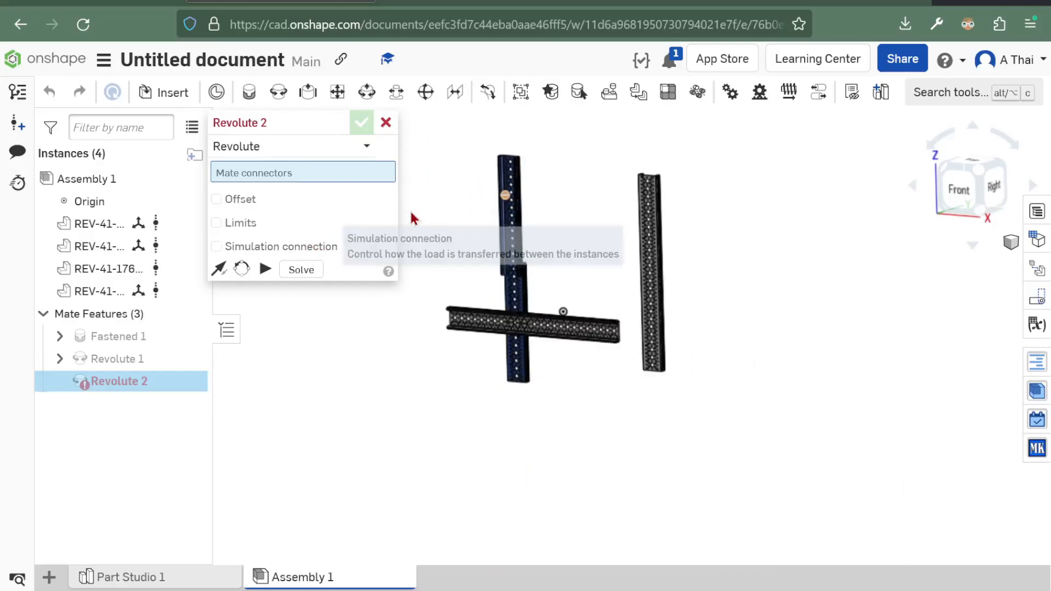
{"action": "double_click", "coordinate": [108, 362]}
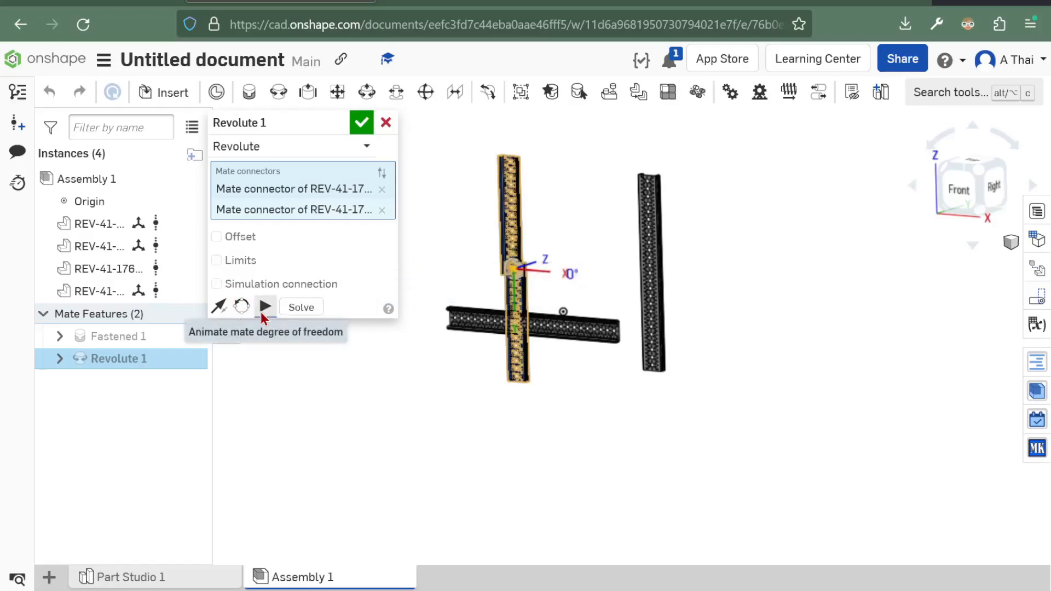
{"action": "left_click", "coordinate": [265, 307]}
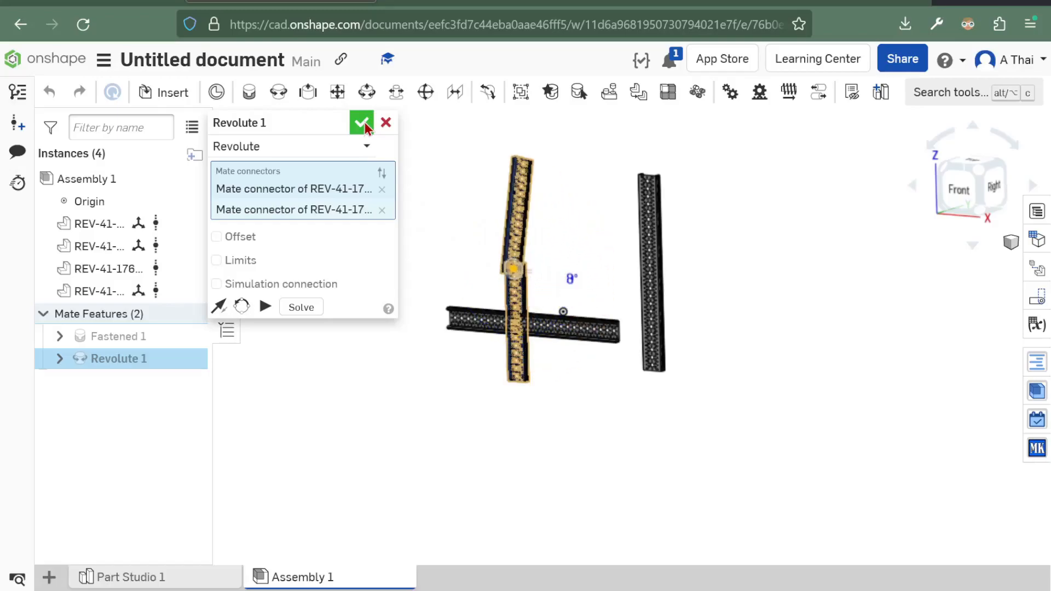
{"action": "left_click", "coordinate": [362, 124]}
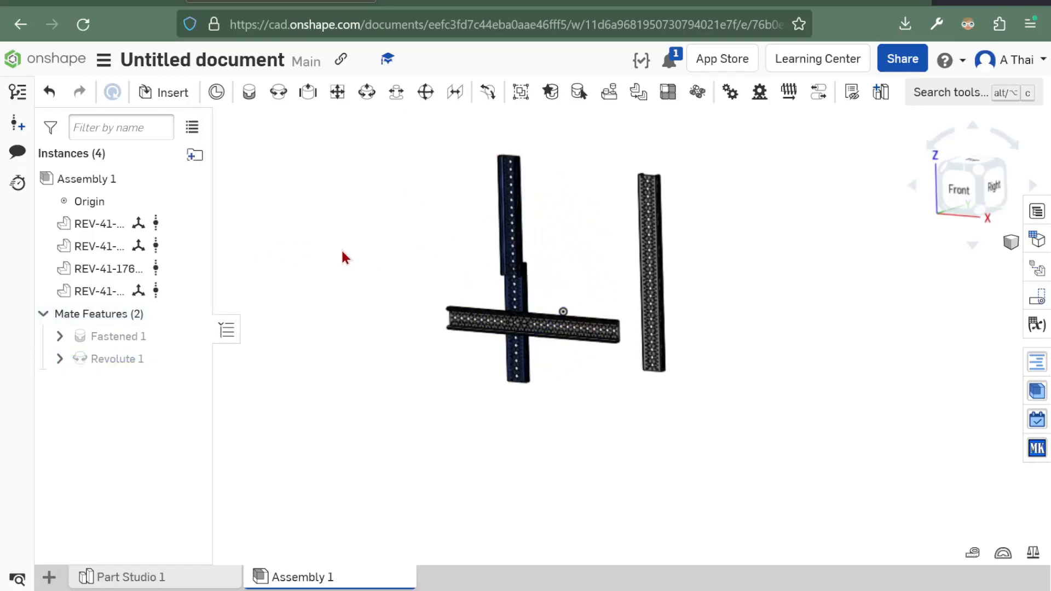
Begin a Slider mate with its first connector at the lowest large hole of the free standing grey channel.
{"action": "key", "text": "m"}
{"action": "left_click", "coordinate": [291, 155]}
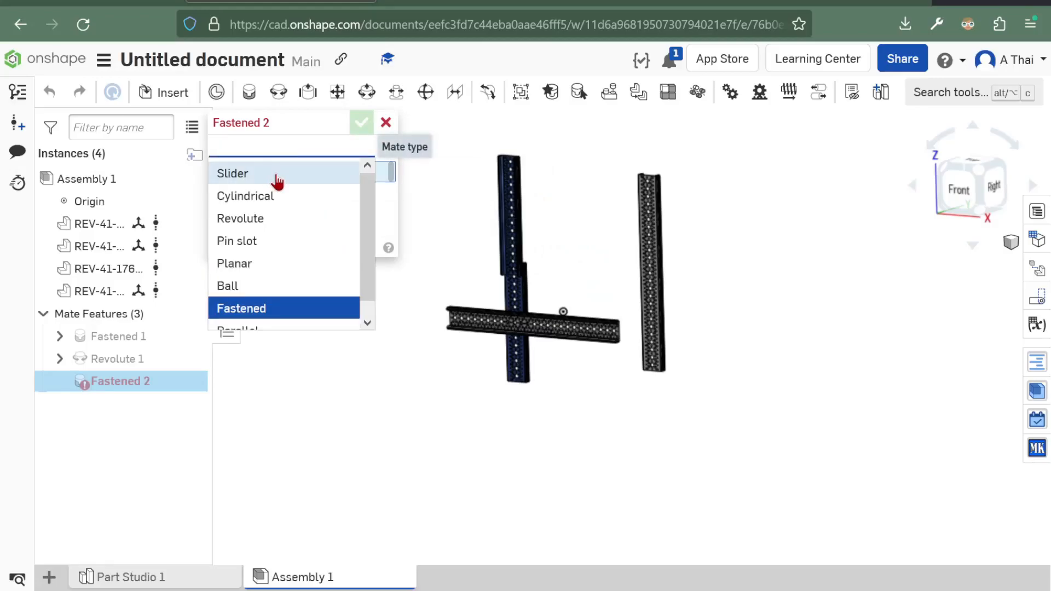
{"action": "left_click", "coordinate": [274, 174]}
{"action": "scroll", "coordinate": [646, 359], "scroll_direction": "up", "scroll_amount": 10}
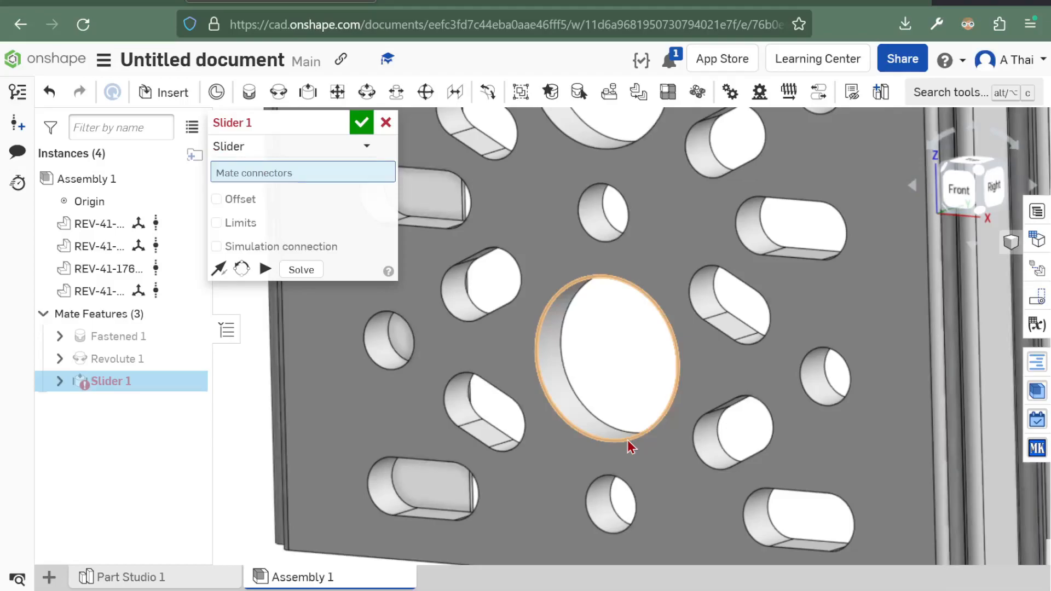
{"action": "left_click", "coordinate": [629, 438]}
{"action": "scroll", "coordinate": [627, 439], "scroll_direction": "down", "scroll_amount": 10}
{"action": "scroll", "coordinate": [628, 439], "scroll_direction": "down", "scroll_amount": 2}
{"action": "middle_click_drag", "start_coordinate": [627, 439], "coordinate": [683, 348]}
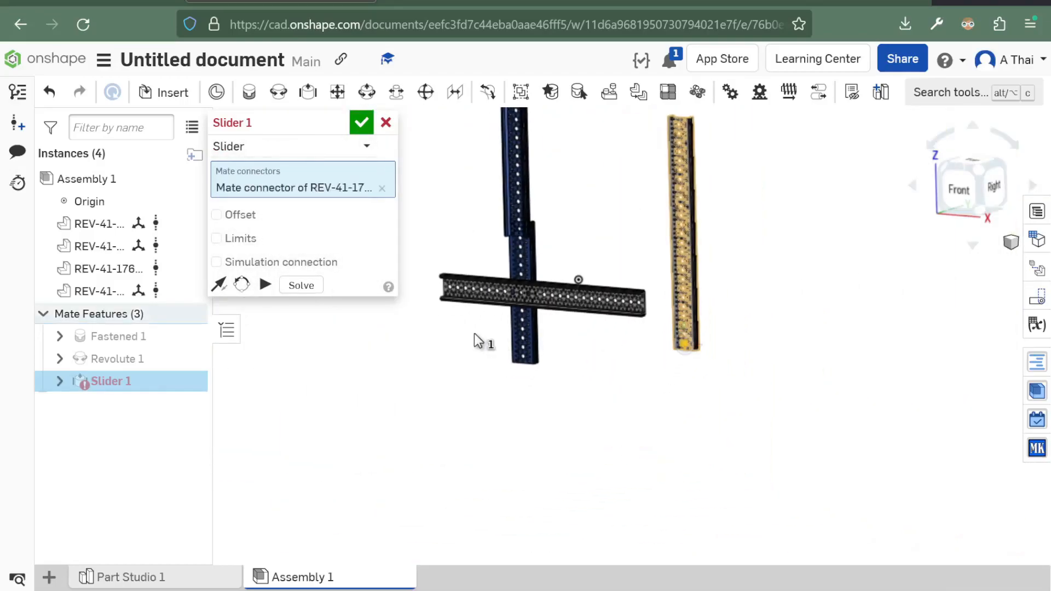
Complete the Slider mate at the lowest large hole of the middle blue channel, flip its primary axis and accept it.
{"action": "scroll", "coordinate": [476, 333], "scroll_direction": "up", "scroll_amount": 4}
{"action": "scroll", "coordinate": [536, 389], "scroll_direction": "up", "scroll_amount": 6}
{"action": "scroll", "coordinate": [617, 388], "scroll_direction": "up", "scroll_amount": 5}
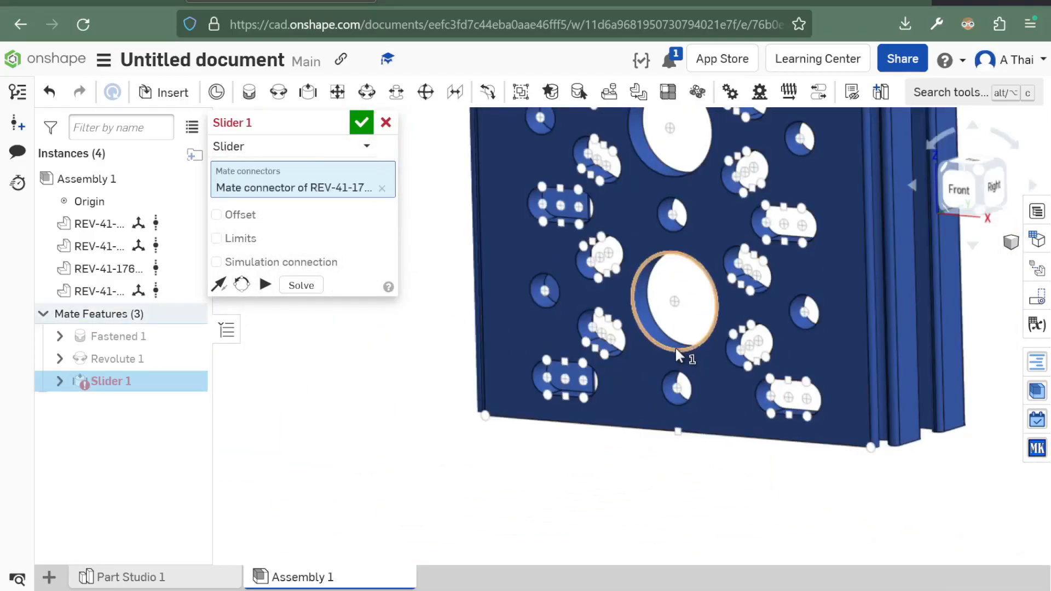
{"action": "left_click", "coordinate": [676, 349]}
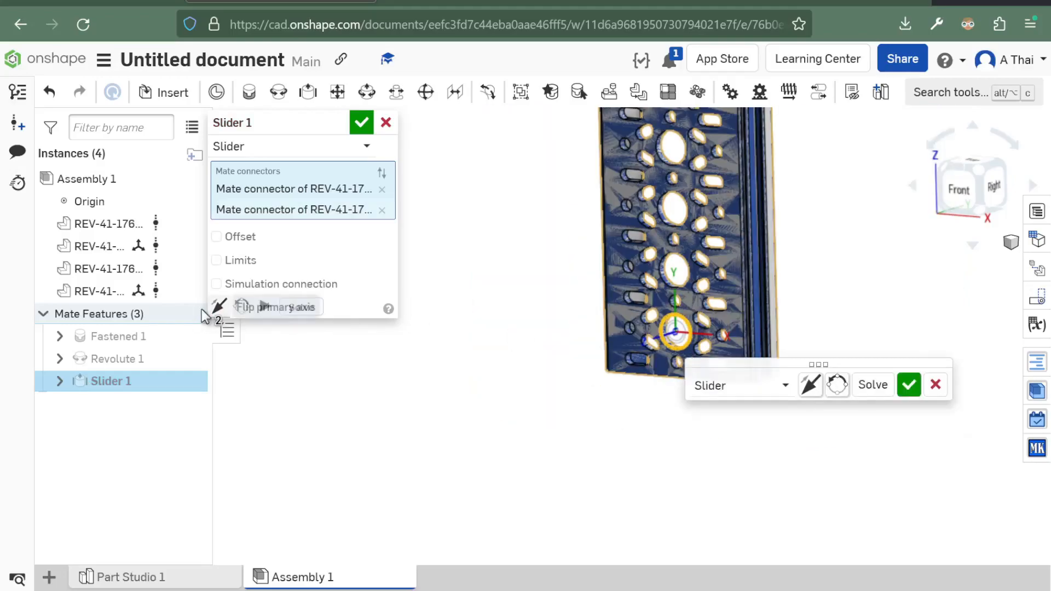
{"action": "scroll", "coordinate": [486, 305], "scroll_direction": "down", "scroll_amount": 5}
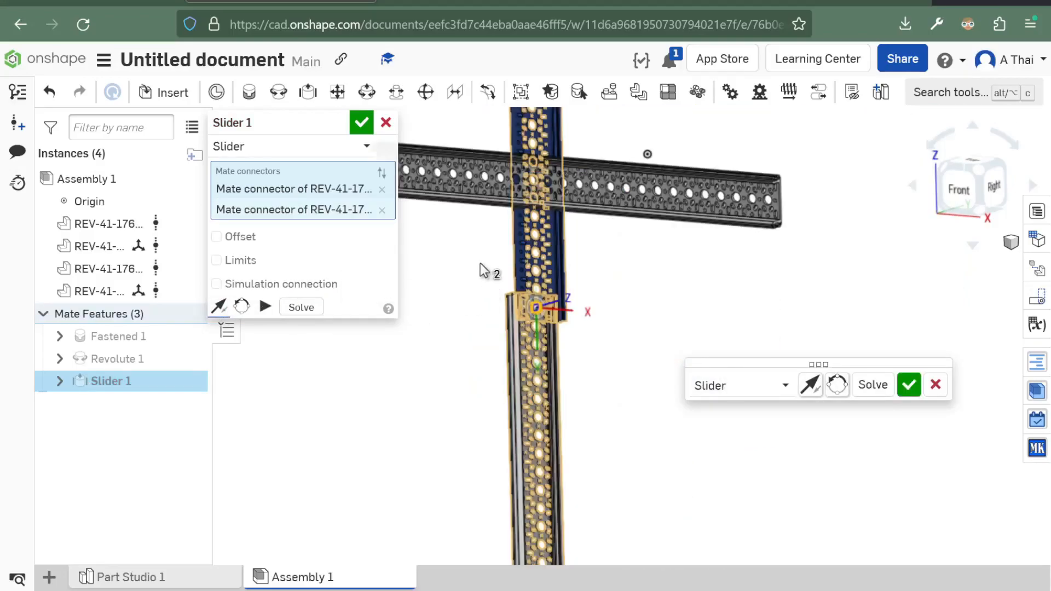
{"action": "left_click", "coordinate": [361, 124]}
{"action": "scroll", "coordinate": [416, 242], "scroll_direction": "down", "scroll_amount": 3}
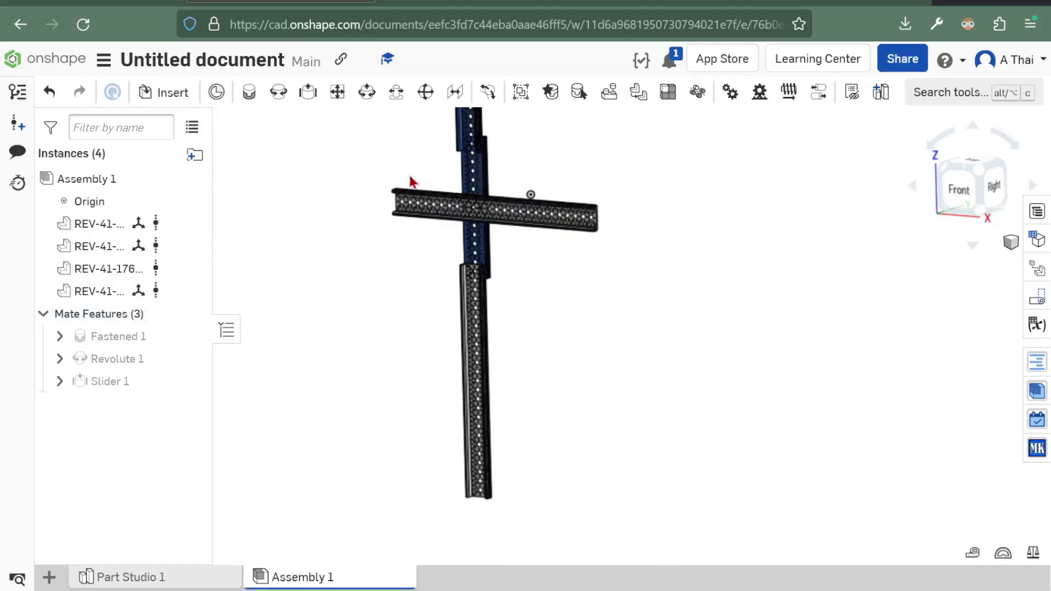
Slide the vertical grey channel along its Slider mate away from the blue channel.
{"action": "left_click_drag", "start_coordinate": [412, 181], "coordinate": [418, 304]}
{"action": "middle_click_drag", "start_coordinate": [419, 300], "coordinate": [421, 309]}
{"action": "left_click_drag", "start_coordinate": [488, 238], "coordinate": [561, 212]}
{"action": "scroll", "coordinate": [597, 391], "scroll_direction": "up", "scroll_amount": 5}
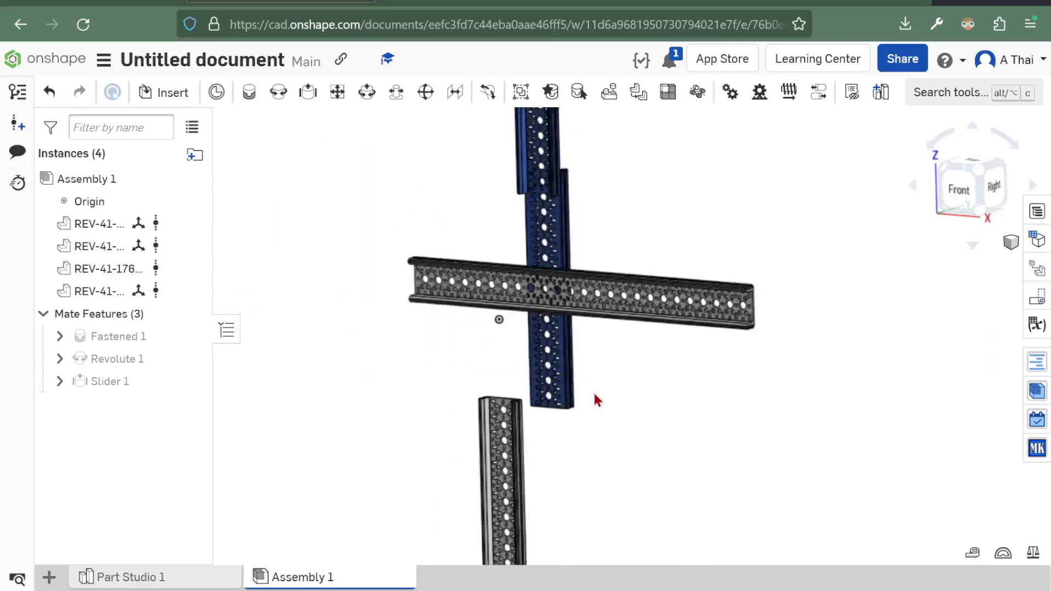
Fix the middle blue channel that the other channels are mated to.
{"action": "right_click", "coordinate": [564, 398]}
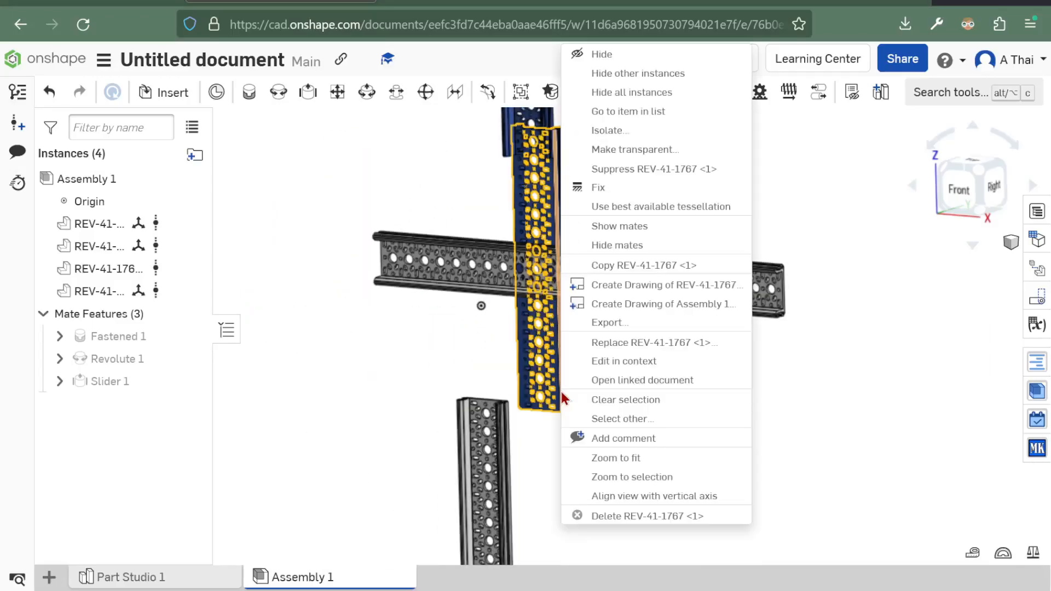
{"action": "left_click", "coordinate": [597, 192]}
{"action": "scroll", "coordinate": [586, 260], "scroll_direction": "down", "scroll_amount": 5}
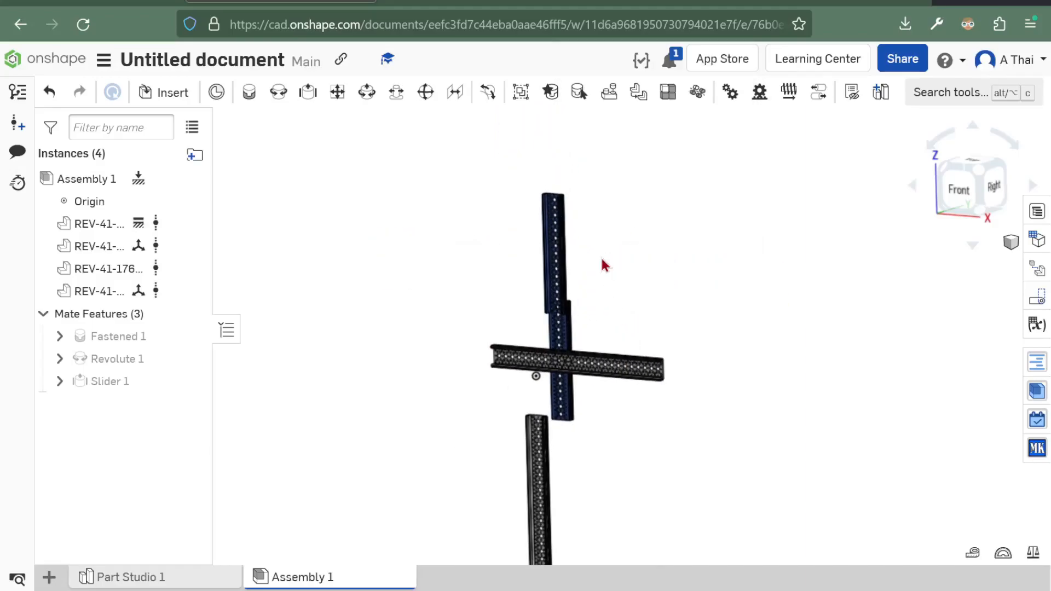
Move the upper blue and vertical grey channels within their mates, and unfix the middle blue channel.
{"action": "left_click_drag", "start_coordinate": [559, 219], "coordinate": [544, 192]}
{"action": "scroll", "coordinate": [774, 235], "scroll_direction": "down", "scroll_amount": 2}
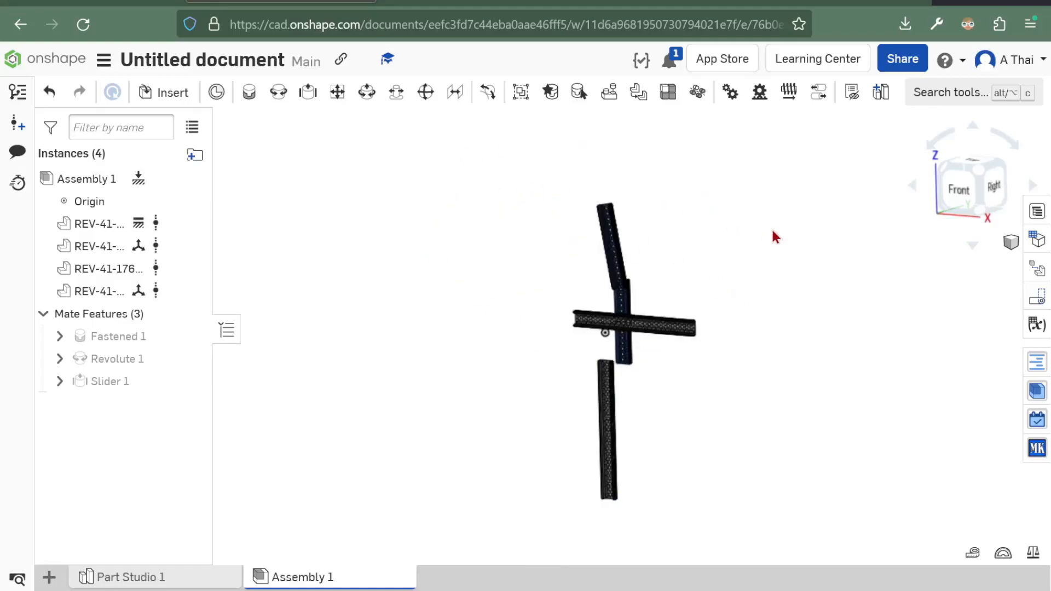
{"action": "left_click_drag", "start_coordinate": [467, 432], "coordinate": [579, 421]}
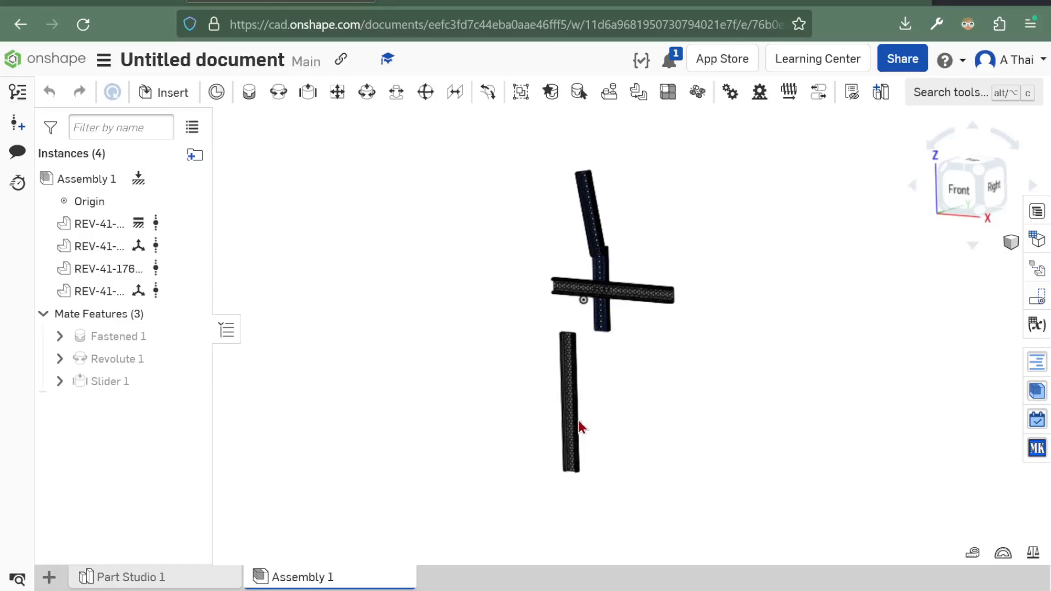
{"action": "right_click", "coordinate": [606, 337]}
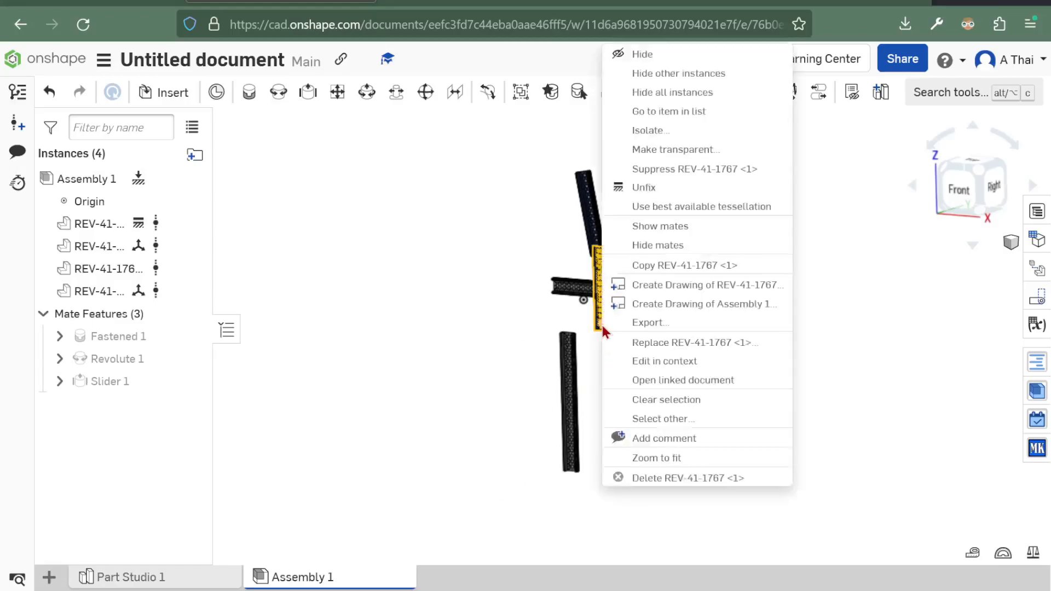
{"action": "left_click", "coordinate": [636, 191]}
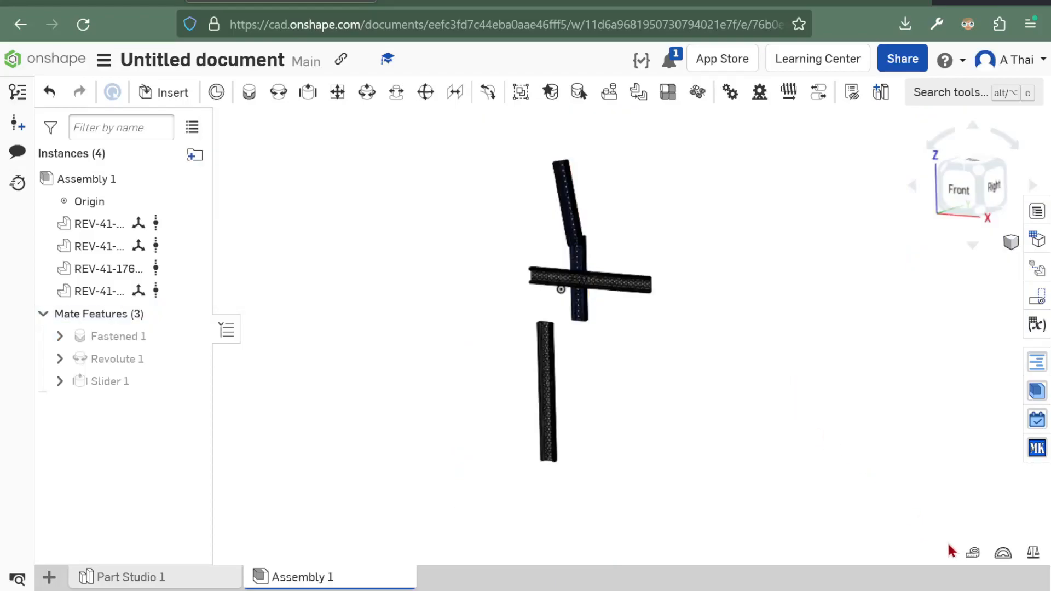
Measure the length of a long edge on the vertical grey channel with the length unit set to millimetres.
{"action": "left_click", "coordinate": [973, 553]}
{"action": "left_click_drag", "start_coordinate": [605, 413], "coordinate": [843, 412]}
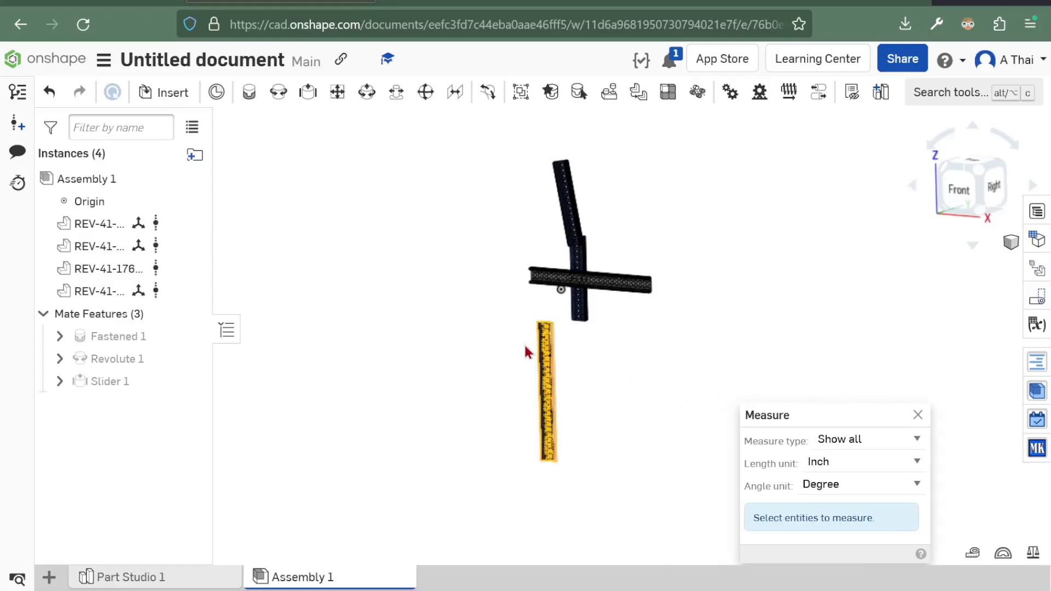
{"action": "scroll", "coordinate": [565, 386], "scroll_direction": "up", "scroll_amount": 10}
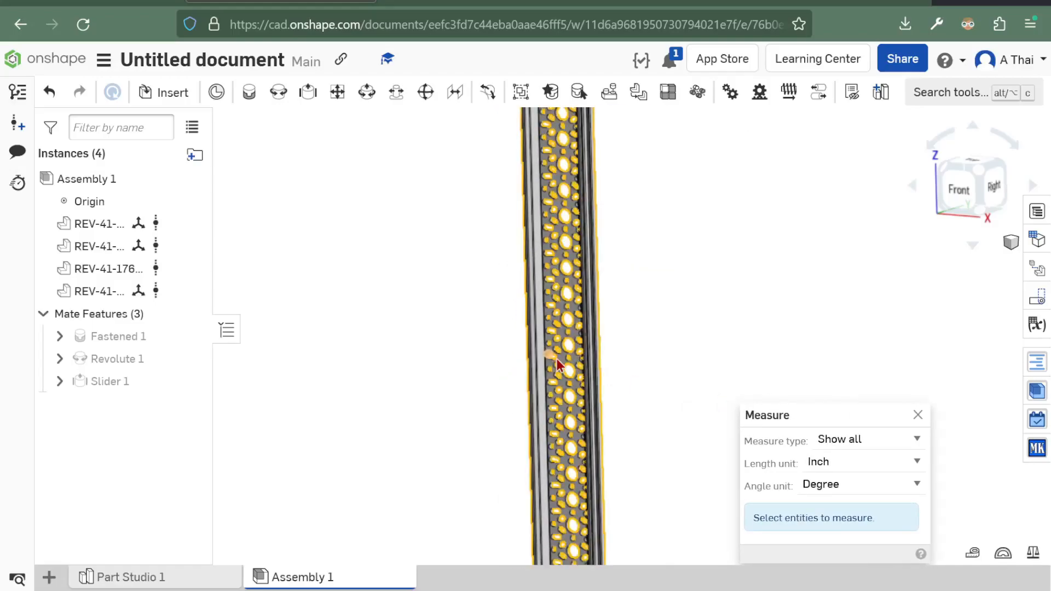
{"action": "scroll", "coordinate": [598, 388], "scroll_direction": "up", "scroll_amount": 5}
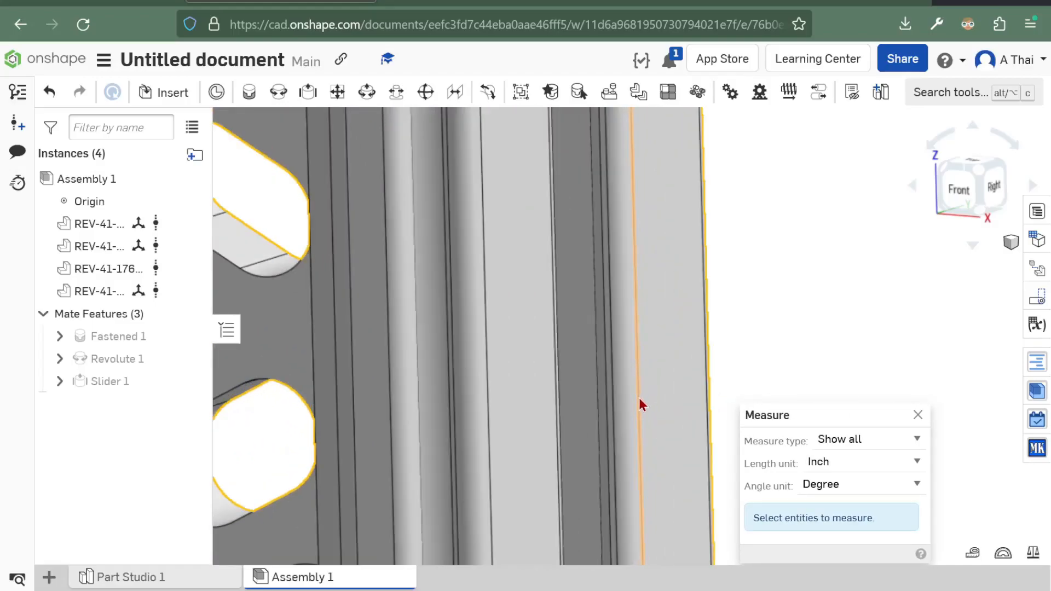
{"action": "left_click", "coordinate": [638, 407]}
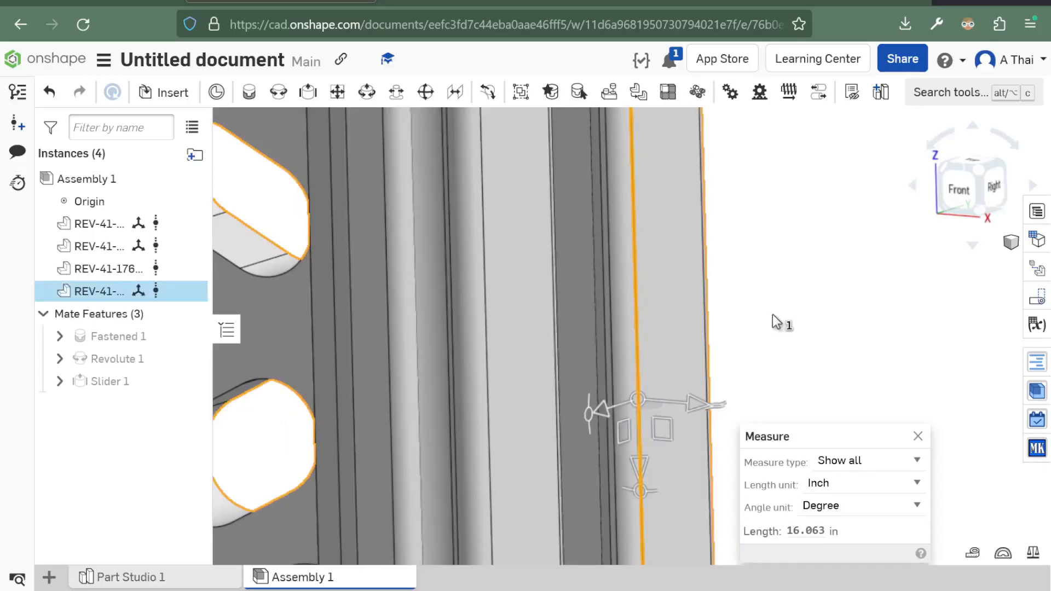
{"action": "scroll", "coordinate": [777, 323], "scroll_direction": "down", "scroll_amount": 3}
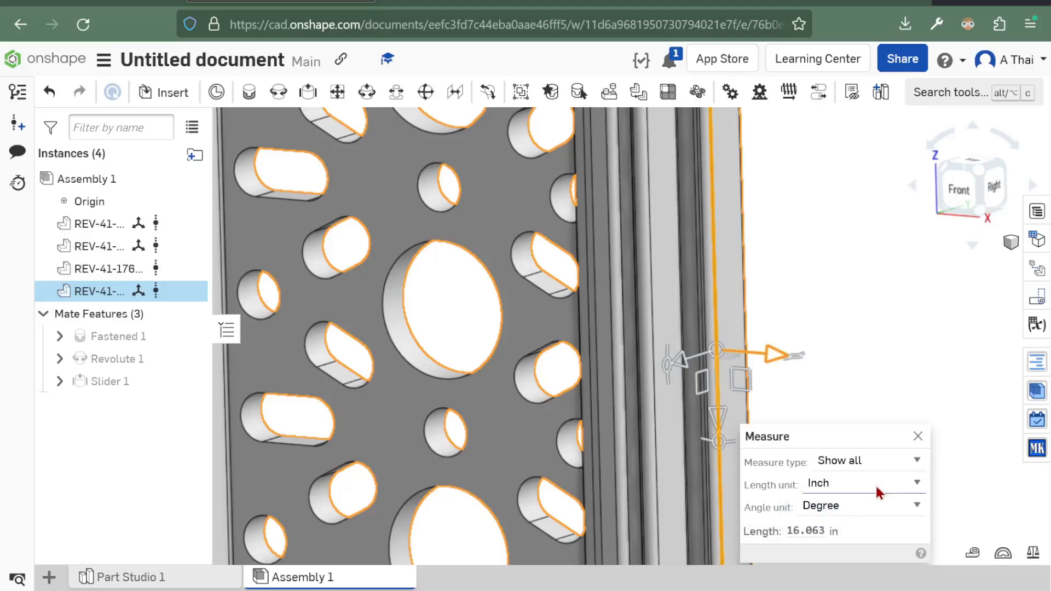
{"action": "left_click", "coordinate": [858, 437]}
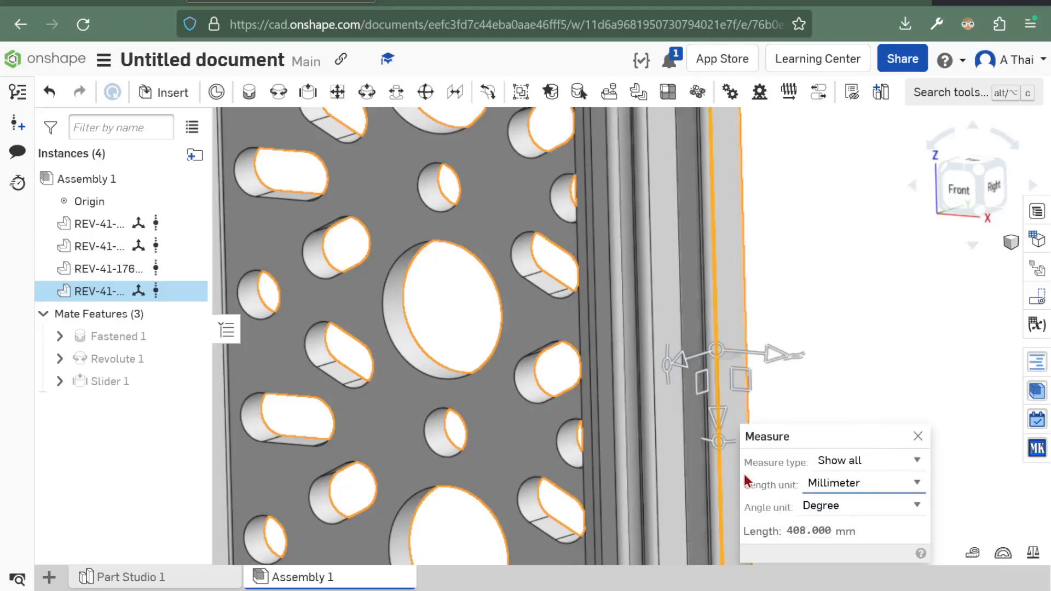
{"action": "scroll", "coordinate": [822, 341], "scroll_direction": "down", "scroll_amount": 5}
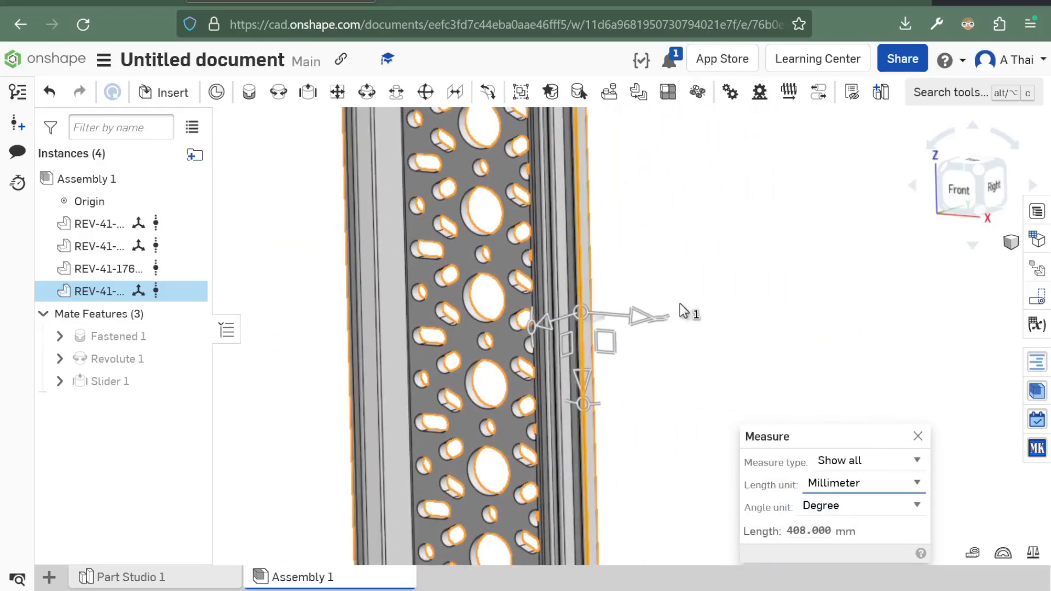
{"action": "middle_click_drag", "start_coordinate": [770, 312], "coordinate": [616, 320]}
{"action": "scroll", "coordinate": [603, 332], "scroll_direction": "down", "scroll_amount": 2}
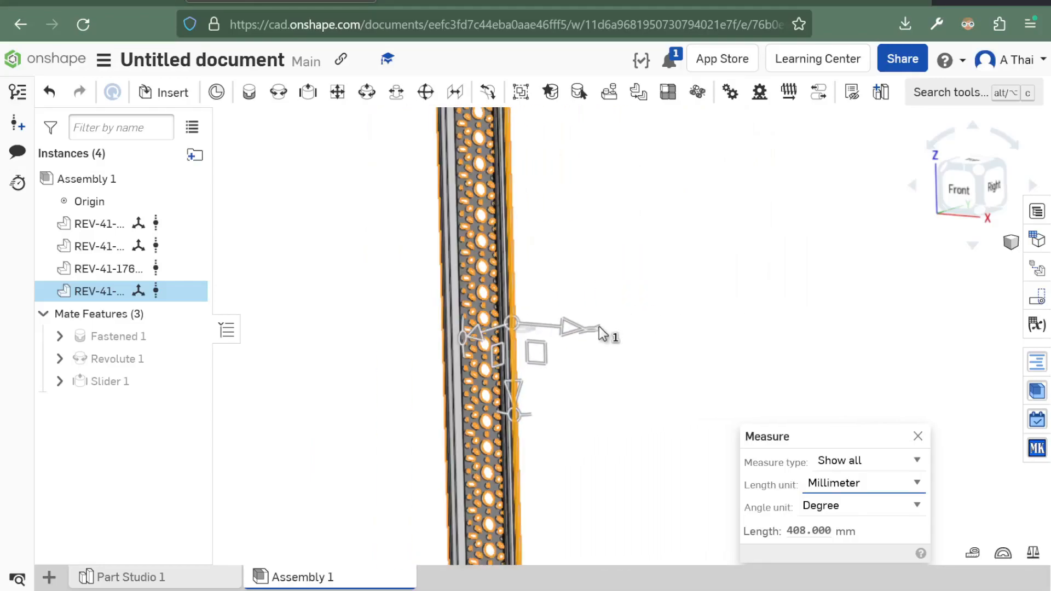
{"action": "left_click", "coordinate": [652, 324]}
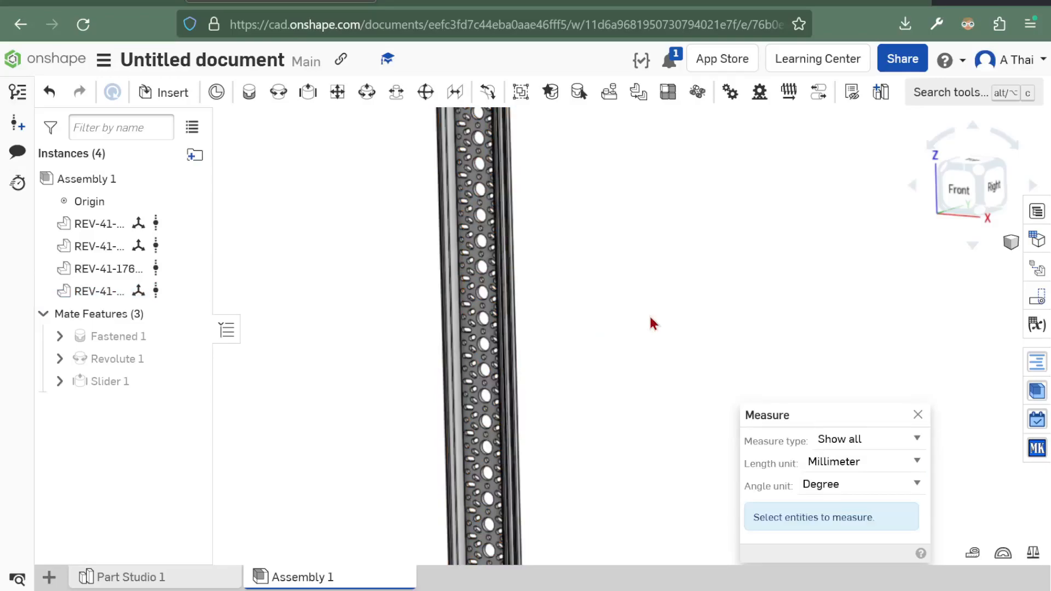
Measure the distance between the two end faces of the vertical grey channel.
{"action": "scroll", "coordinate": [605, 300], "scroll_direction": "down", "scroll_amount": 3}
{"action": "middle_click_drag", "start_coordinate": [622, 258], "coordinate": [610, 410]}
{"action": "right_click_drag", "start_coordinate": [591, 368], "coordinate": [576, 404]}
{"action": "left_click", "coordinate": [569, 356]}
{"action": "scroll", "coordinate": [526, 323], "scroll_direction": "up", "scroll_amount": 10}
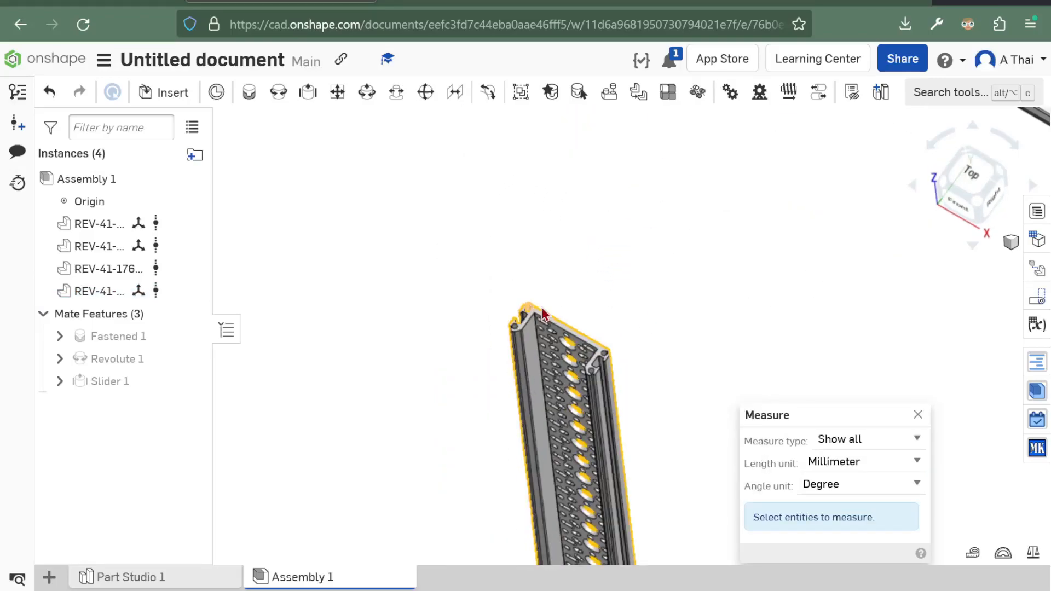
{"action": "left_click", "coordinate": [521, 316]}
{"action": "scroll", "coordinate": [520, 309], "scroll_direction": "down", "scroll_amount": 10}
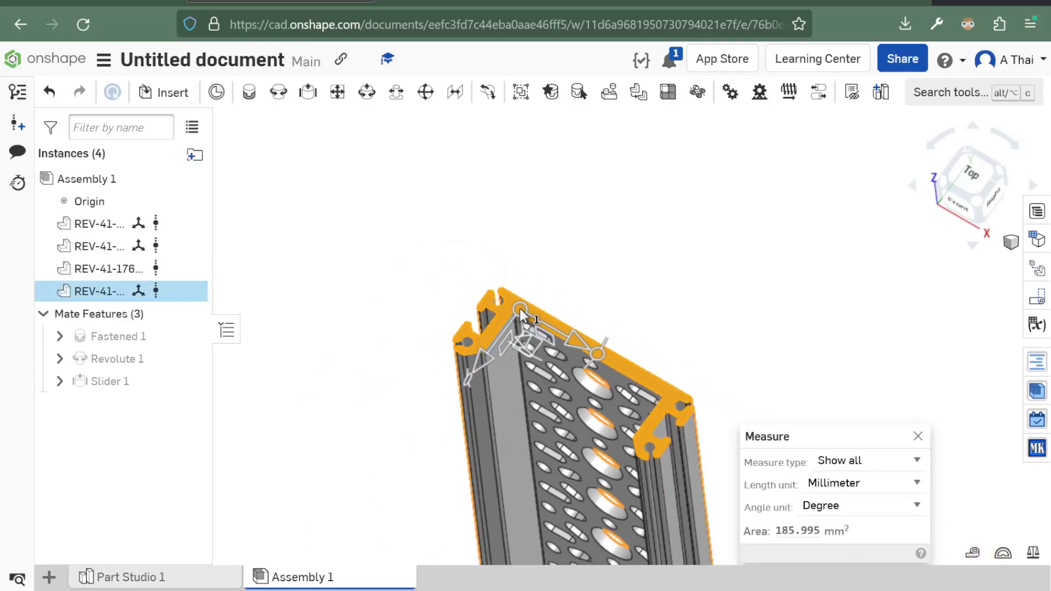
{"action": "right_click_drag", "start_coordinate": [579, 396], "coordinate": [579, 316]}
{"action": "scroll", "coordinate": [554, 188], "scroll_direction": "up", "scroll_amount": 10}
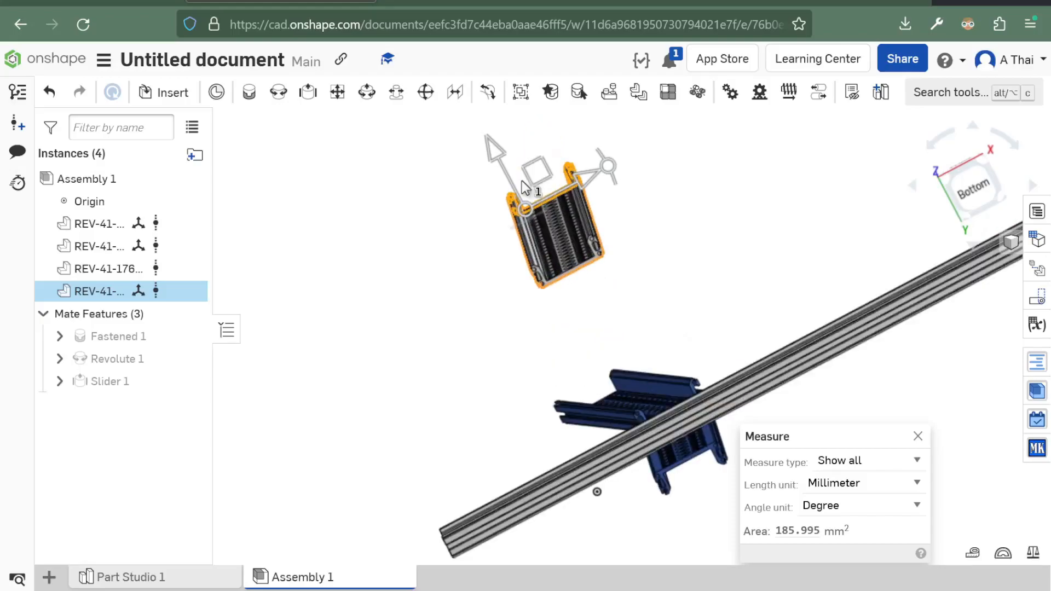
{"action": "scroll", "coordinate": [518, 196], "scroll_direction": "up", "scroll_amount": 5}
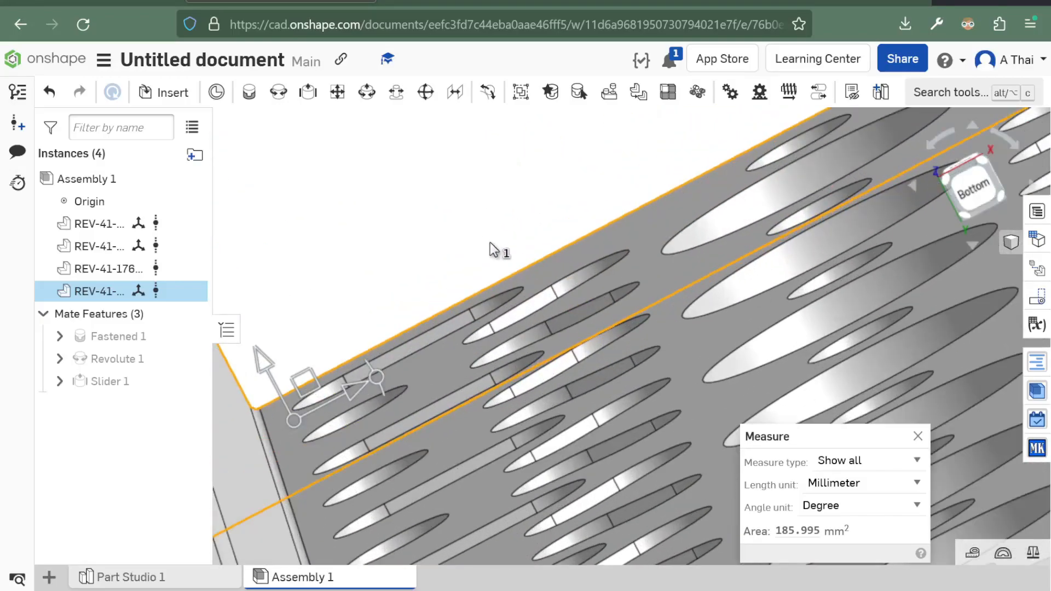
{"action": "scroll", "coordinate": [575, 274], "scroll_direction": "down", "scroll_amount": 8}
{"action": "mouse_move", "coordinate": [534, 162]}
{"action": "right_mouse_down"}
{"action": "mouse_move", "coordinate": [550, 200]}
{"action": "mouse_move", "coordinate": [543, 149]}
{"action": "mouse_move", "coordinate": [536, 156]}
{"action": "right_mouse_up"}
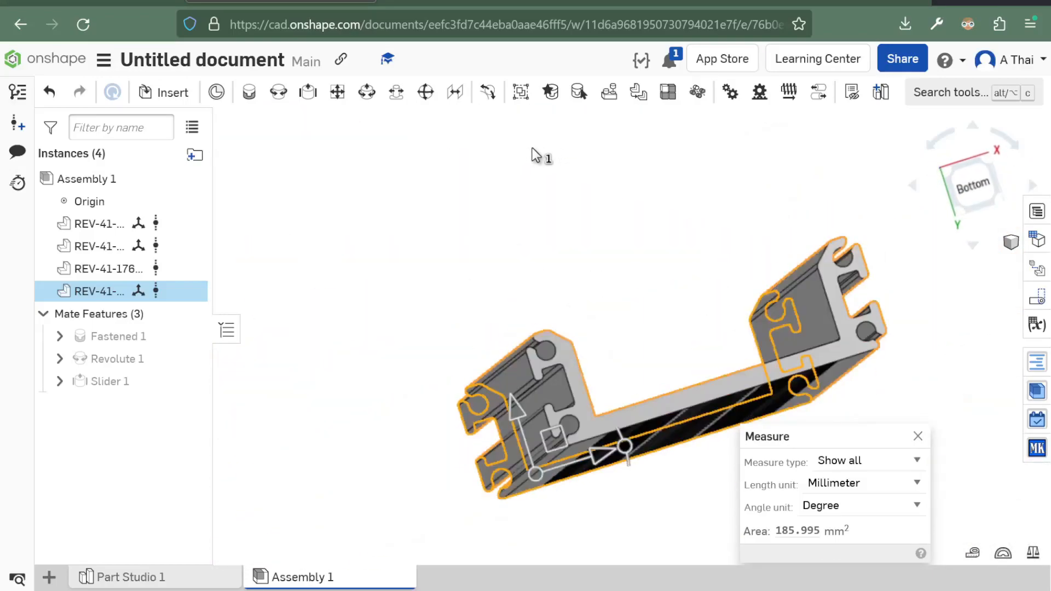
{"action": "scroll", "coordinate": [613, 416], "scroll_direction": "up", "scroll_amount": 5}
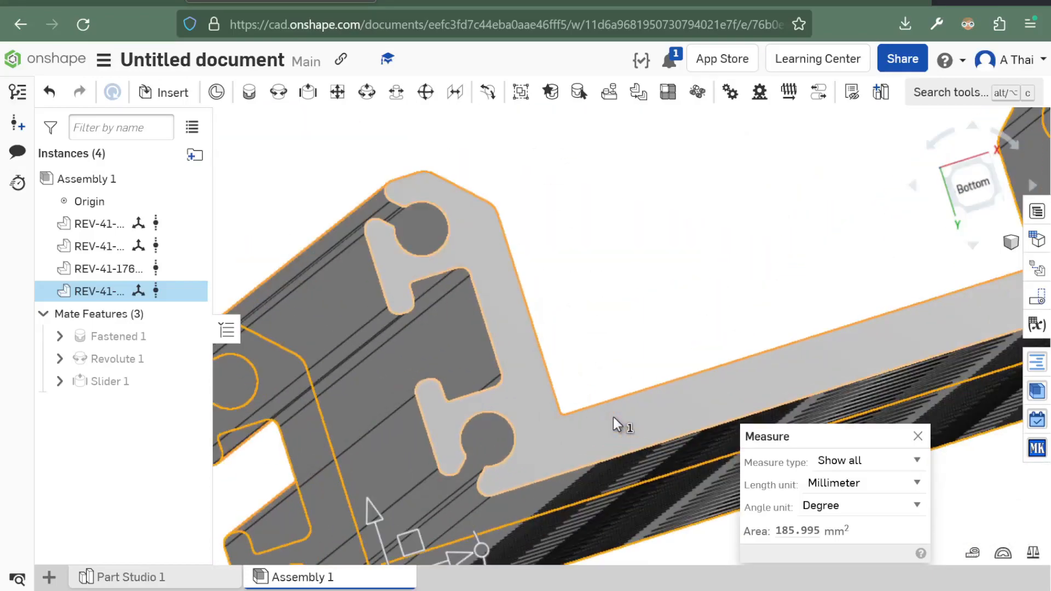
{"action": "left_click", "coordinate": [613, 416]}
{"action": "scroll", "coordinate": [590, 399], "scroll_direction": "down", "scroll_amount": 2}
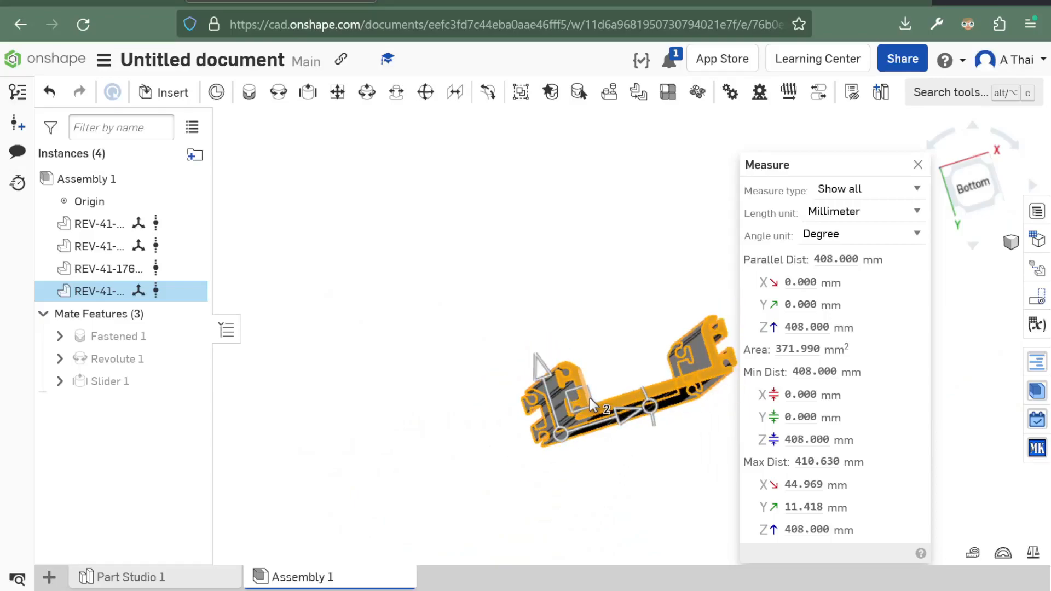
{"action": "mouse_move", "coordinate": [829, 263]}
{"action": "scroll", "coordinate": [622, 248], "scroll_direction": "down", "scroll_amount": 3}
{"action": "middle_click_drag", "start_coordinate": [622, 248], "coordinate": [549, 264]}
{"action": "left_click", "coordinate": [644, 353]}
Measure the centre distance between two small holes on either side of a large hole in the vertical grey channel, and close Measure.
{"action": "right_click_drag", "start_coordinate": [644, 353], "coordinate": [635, 289]}
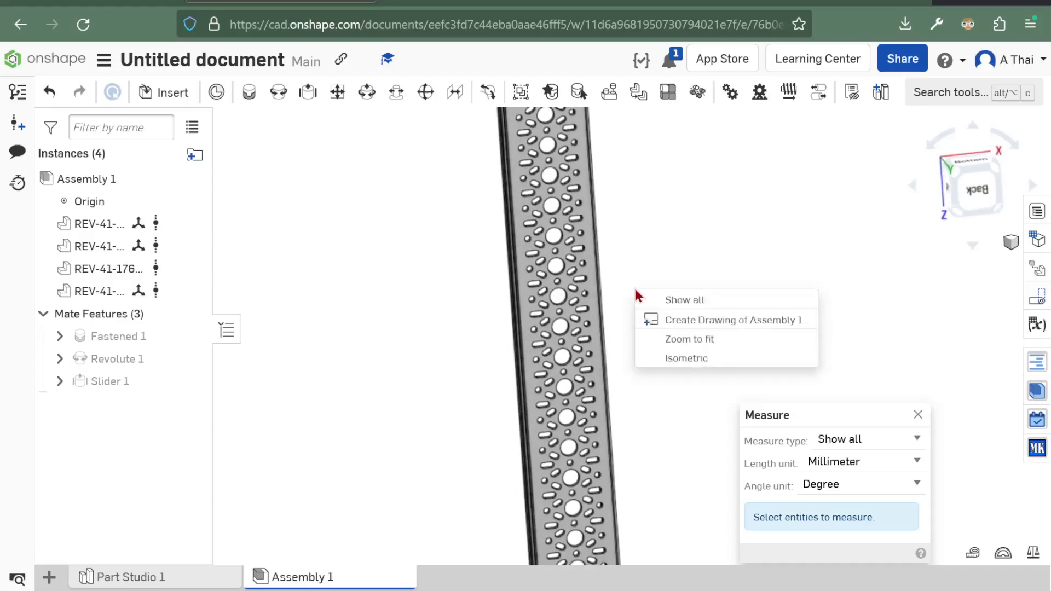
{"action": "left_click", "coordinate": [622, 252]}
{"action": "scroll", "coordinate": [555, 240], "scroll_direction": "up", "scroll_amount": 5}
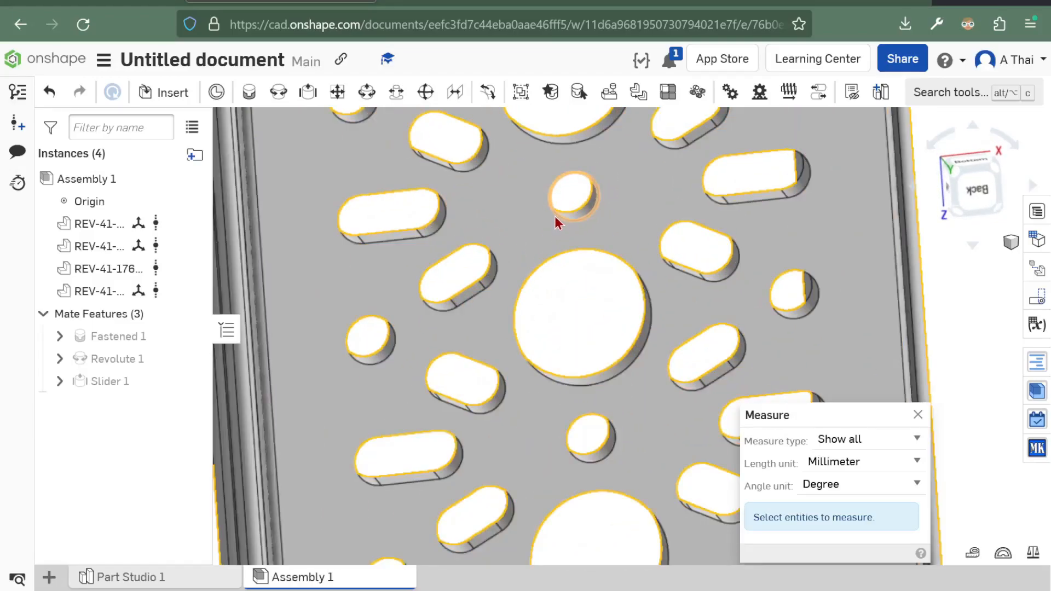
{"action": "left_click", "coordinate": [555, 235]}
{"action": "left_click", "coordinate": [589, 415]}
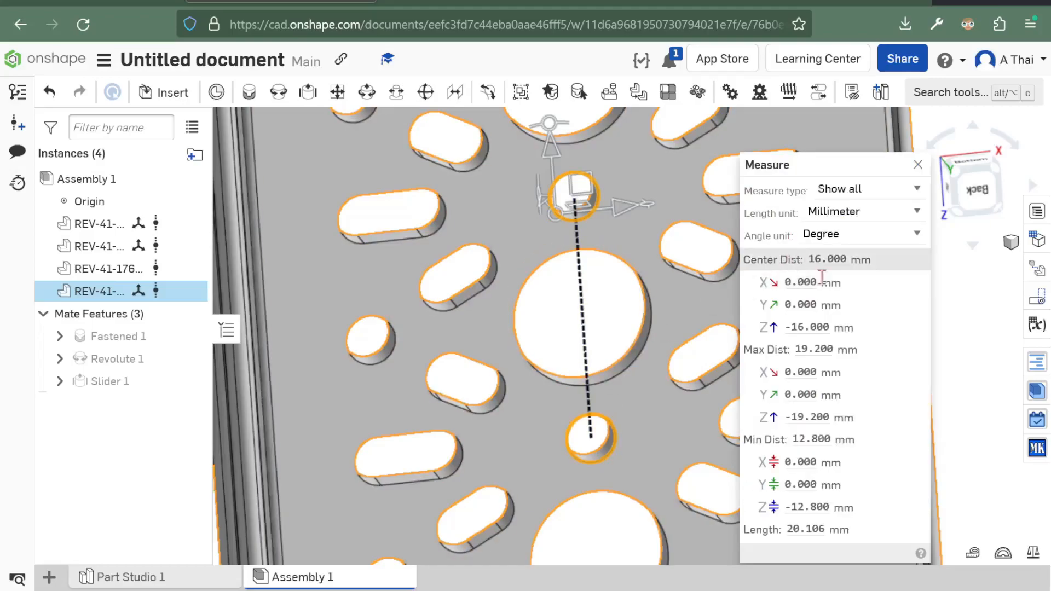
{"action": "scroll", "coordinate": [453, 331], "scroll_direction": "down", "scroll_amount": 5}
{"action": "scroll", "coordinate": [453, 332], "scroll_direction": "down", "scroll_amount": 3}
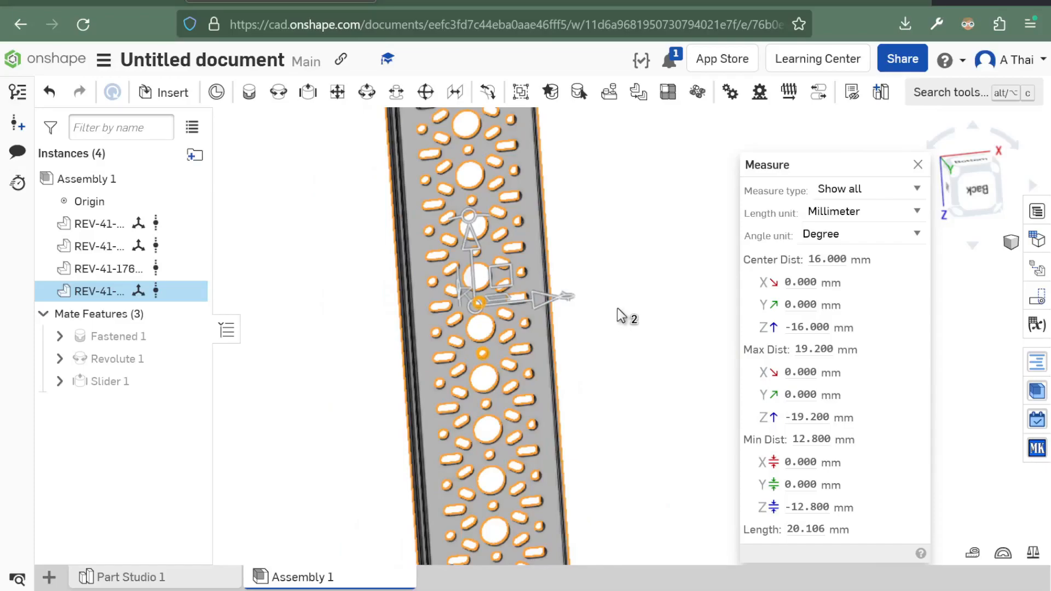
{"action": "scroll", "coordinate": [618, 308], "scroll_direction": "down", "scroll_amount": 2}
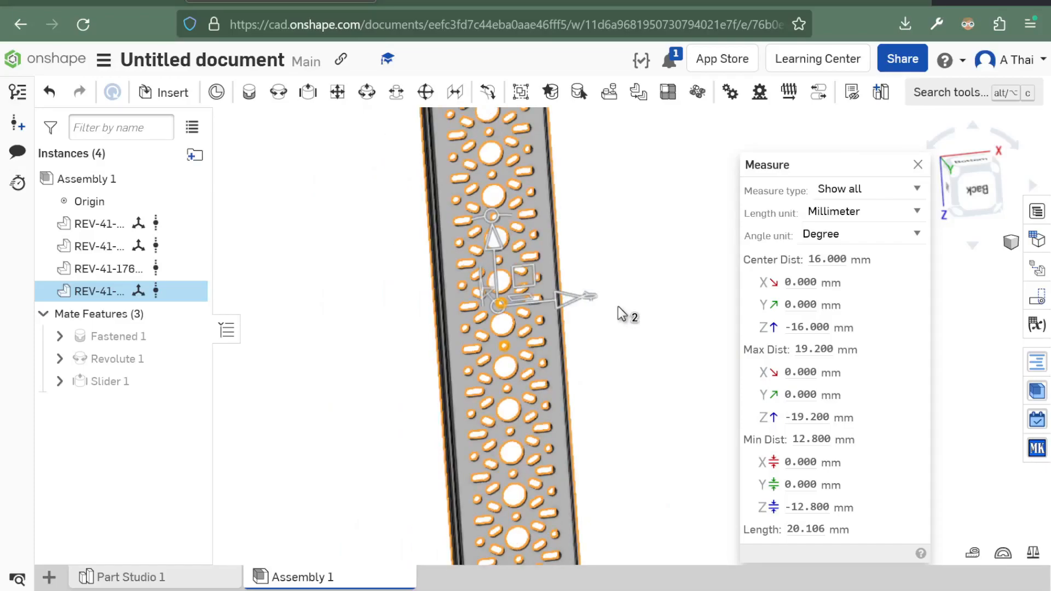
{"action": "left_click", "coordinate": [619, 308]}
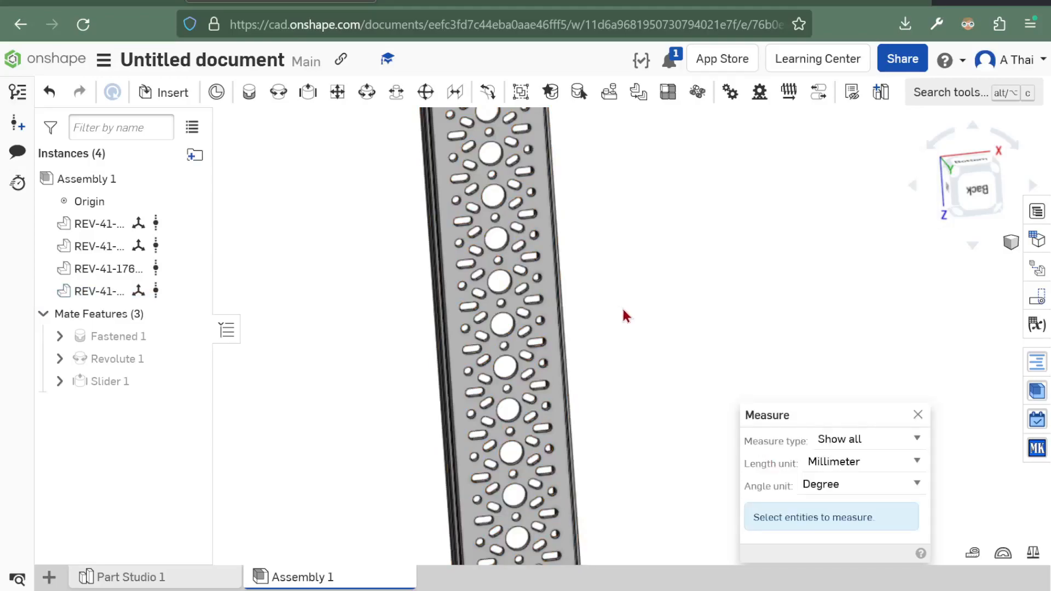
{"action": "left_click", "coordinate": [918, 416]}
{"action": "scroll", "coordinate": [746, 328], "scroll_direction": "down", "scroll_amount": 5}
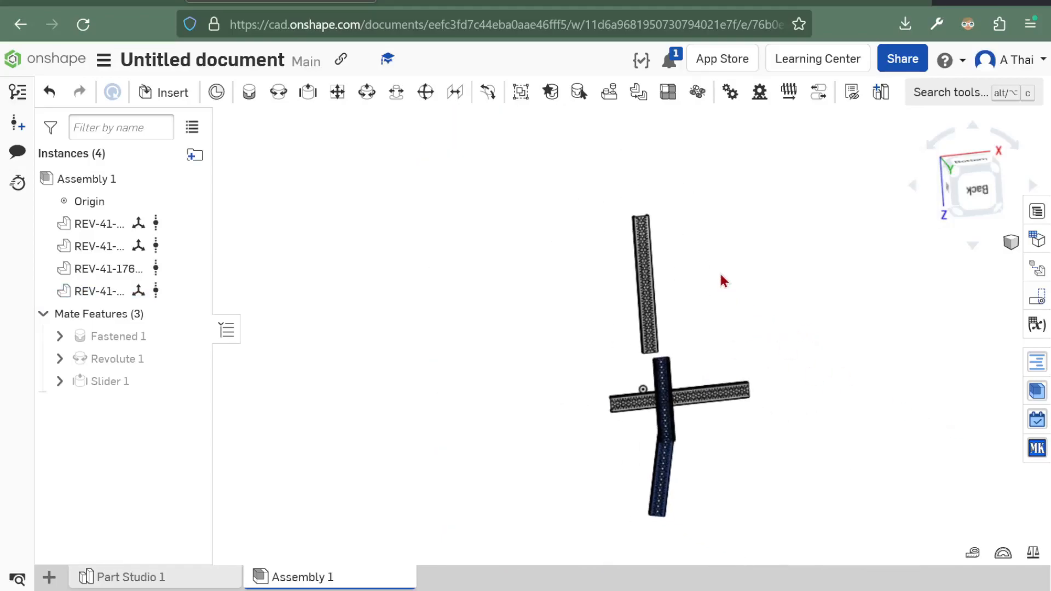
{"action": "middle_click_drag", "start_coordinate": [725, 284], "coordinate": [675, 251]}
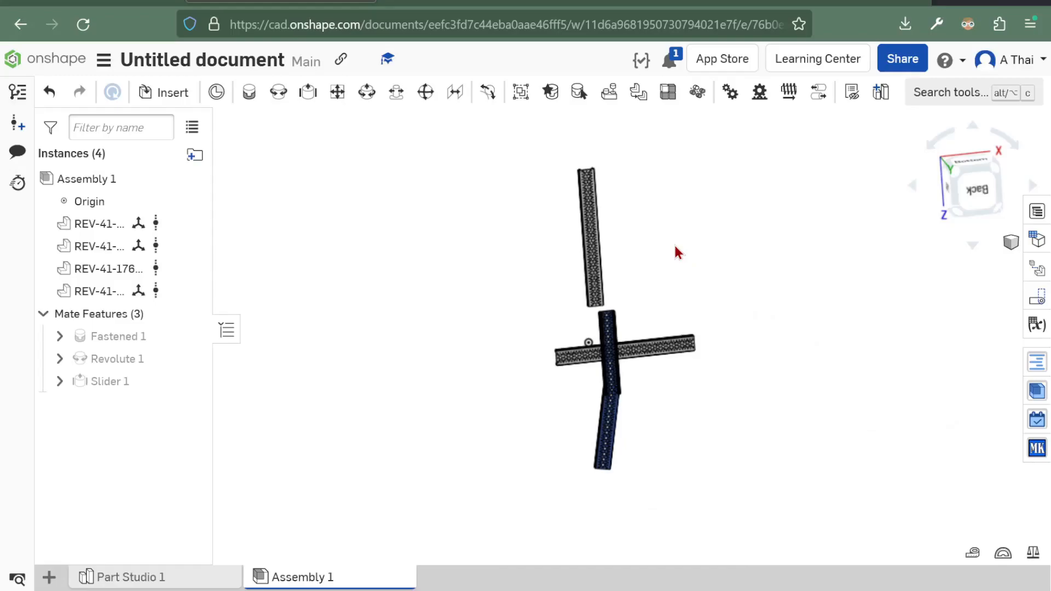